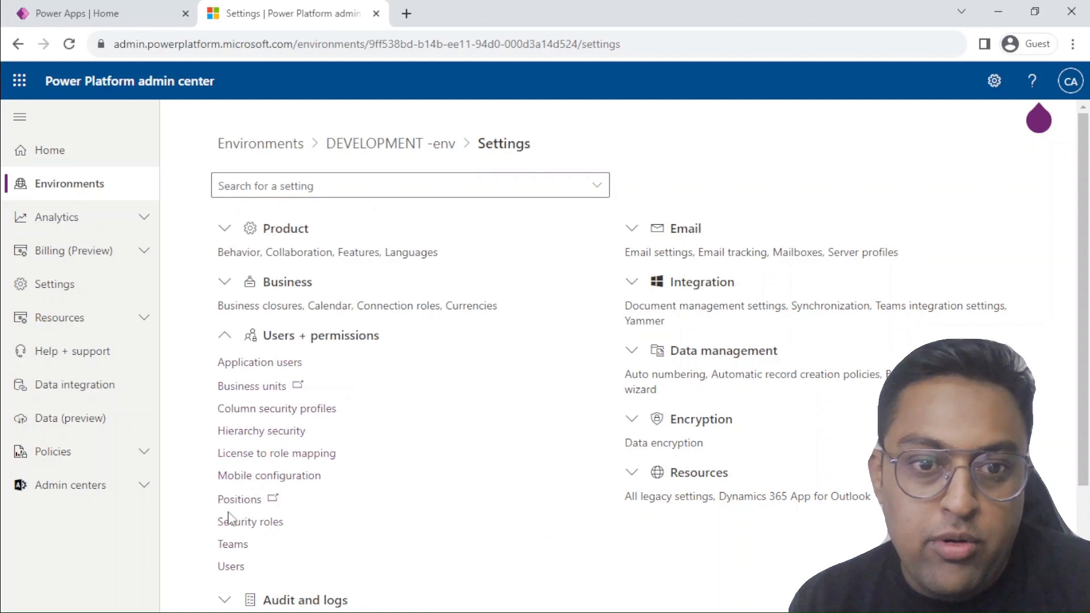
# Open the security roles of the DEVELOPMENT -env environment and sort them by role name in descending order
pyautogui.click(236, 521)
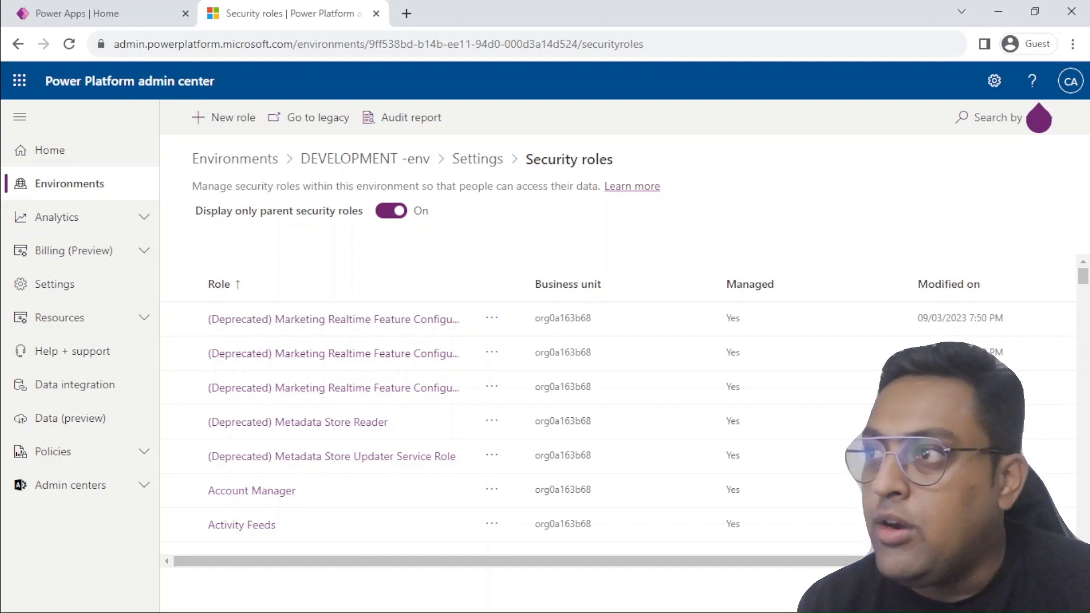
pyautogui.click(328, 289)
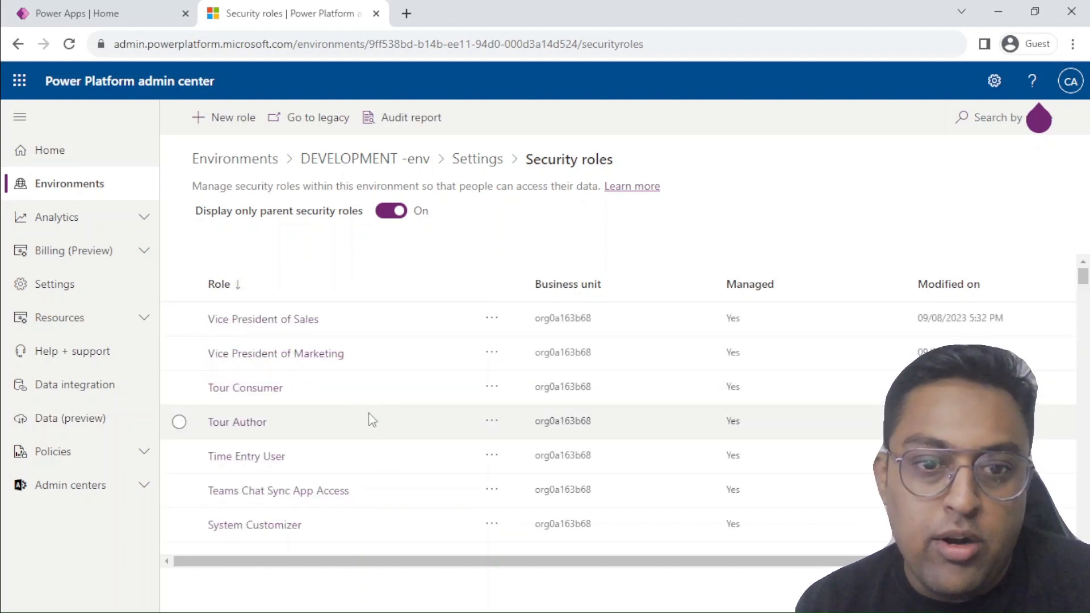
pyautogui.scroll(-3, 370, 417)
pyautogui.scroll(-5, 369, 409)
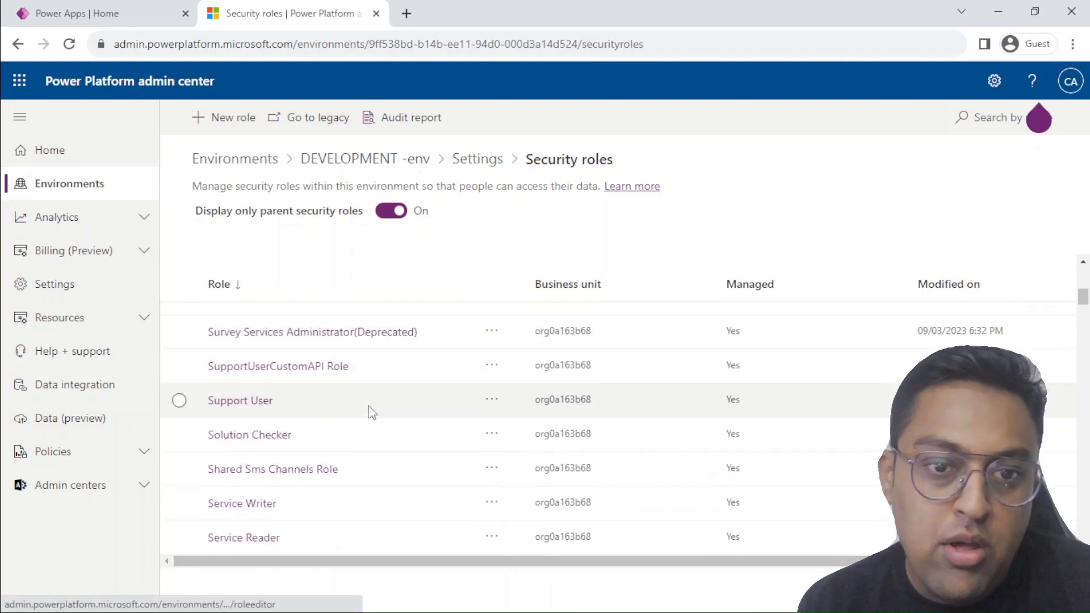
pyautogui.scroll(-3, 370, 411)
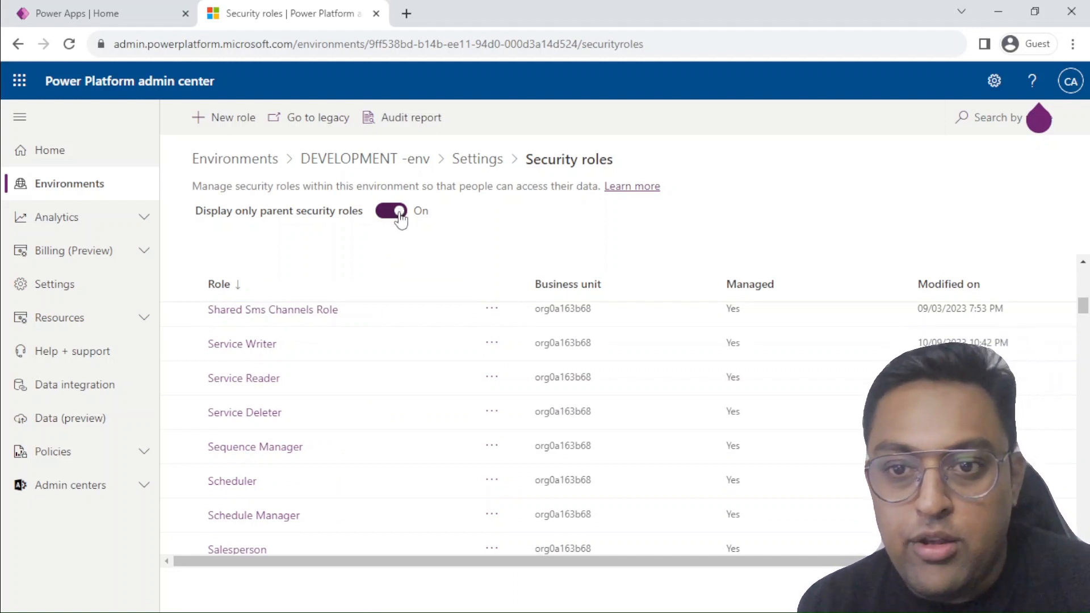
# Turn the display of only parent security roles off and back on, and look through the role list
pyautogui.click(401, 219)
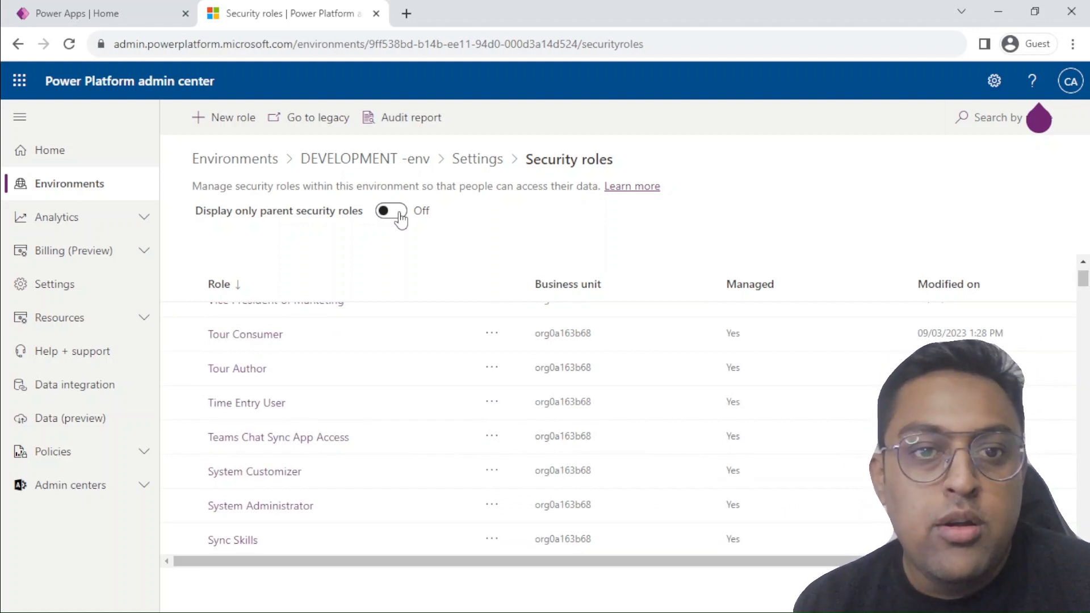
pyautogui.click(401, 219)
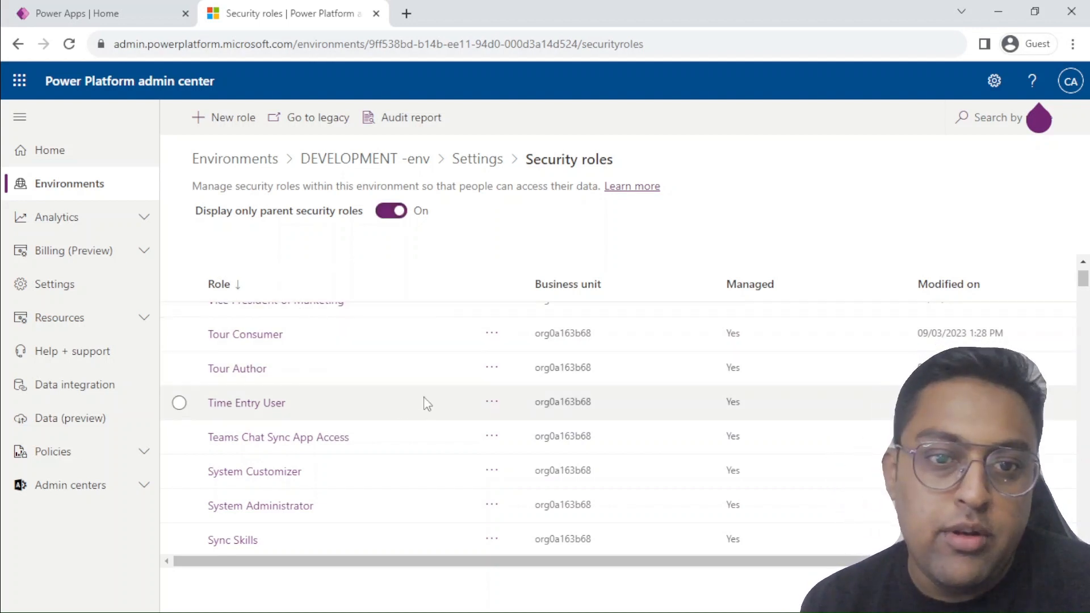
pyautogui.scroll(1, 427, 404)
pyautogui.scroll(-5, 424, 385)
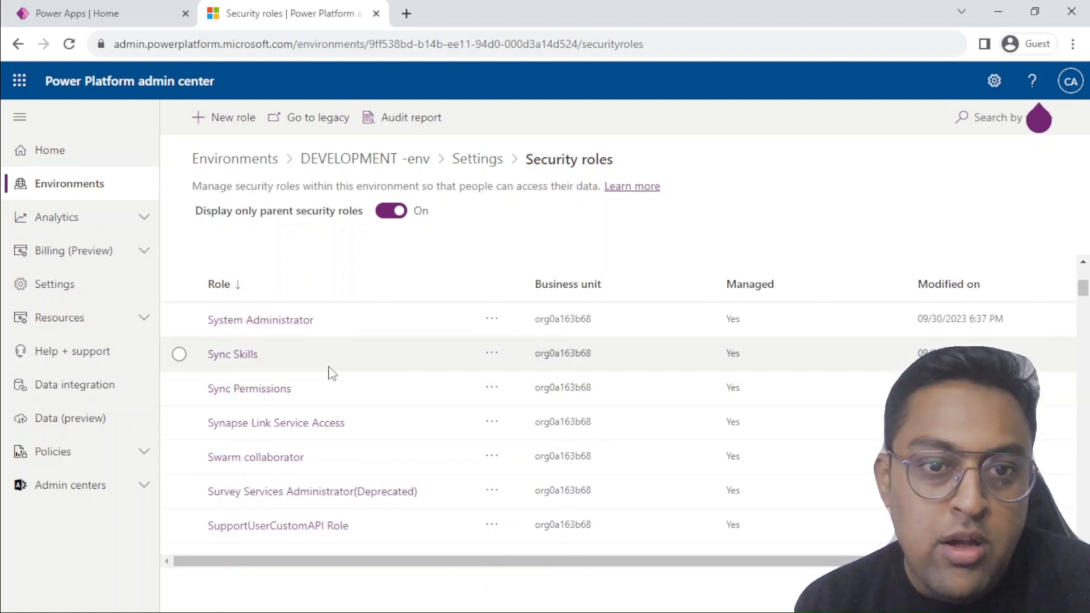
pyautogui.scroll(-1, 329, 371)
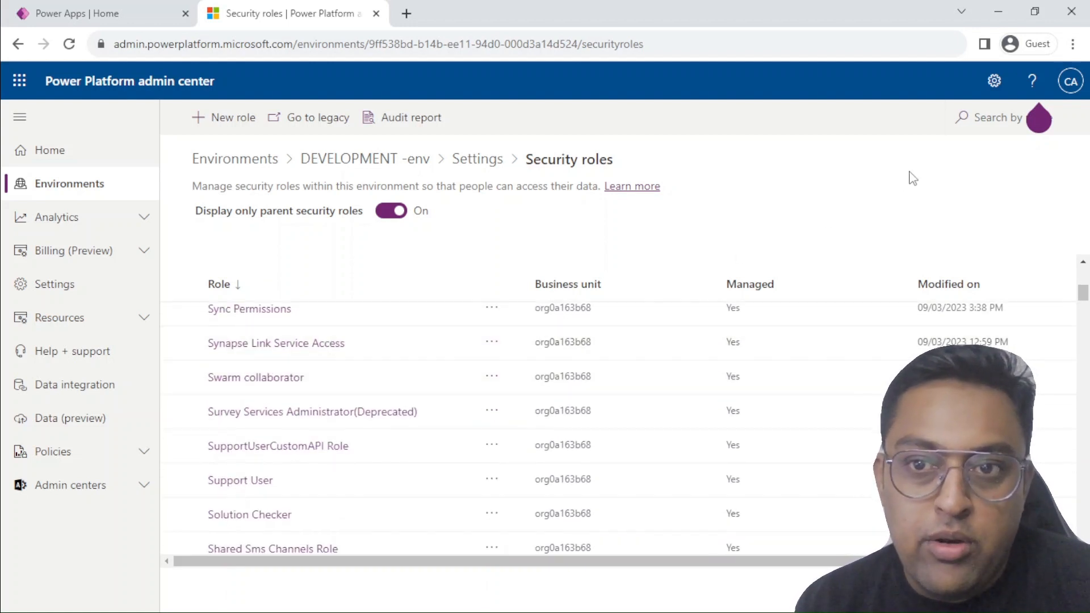
# Search the security roles for Sales Manager and open that role for editing
pyautogui.click(995, 122)
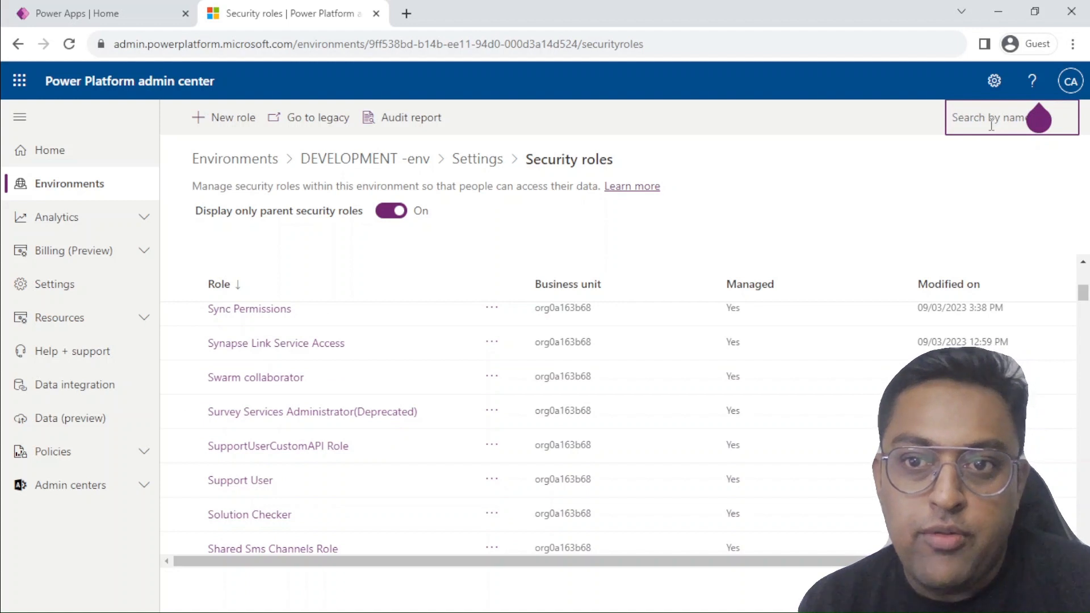
pyautogui.write('Sales')
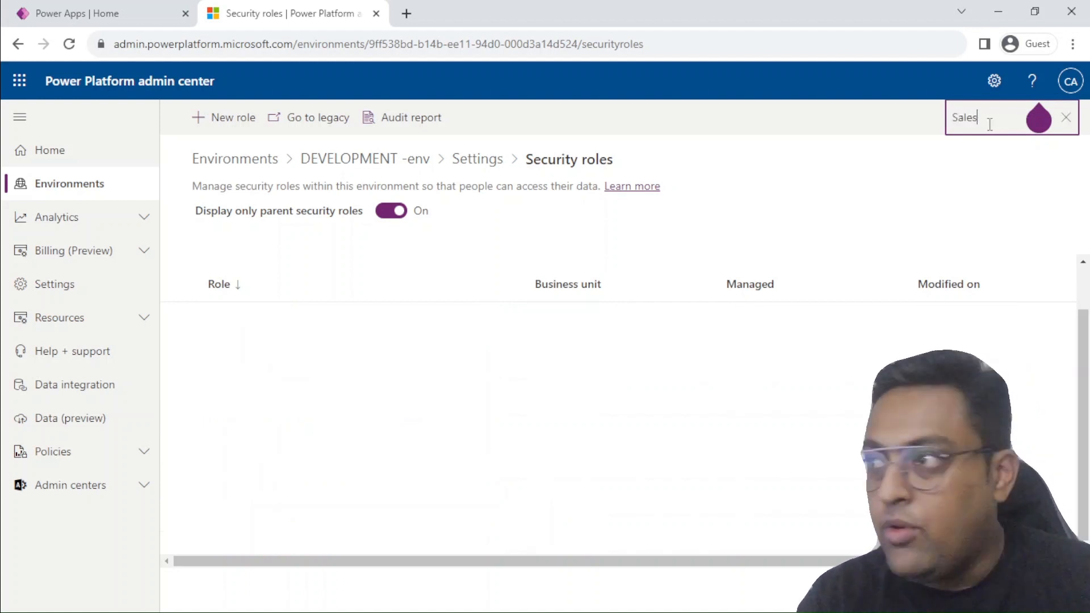
pyautogui.write(' Manager')
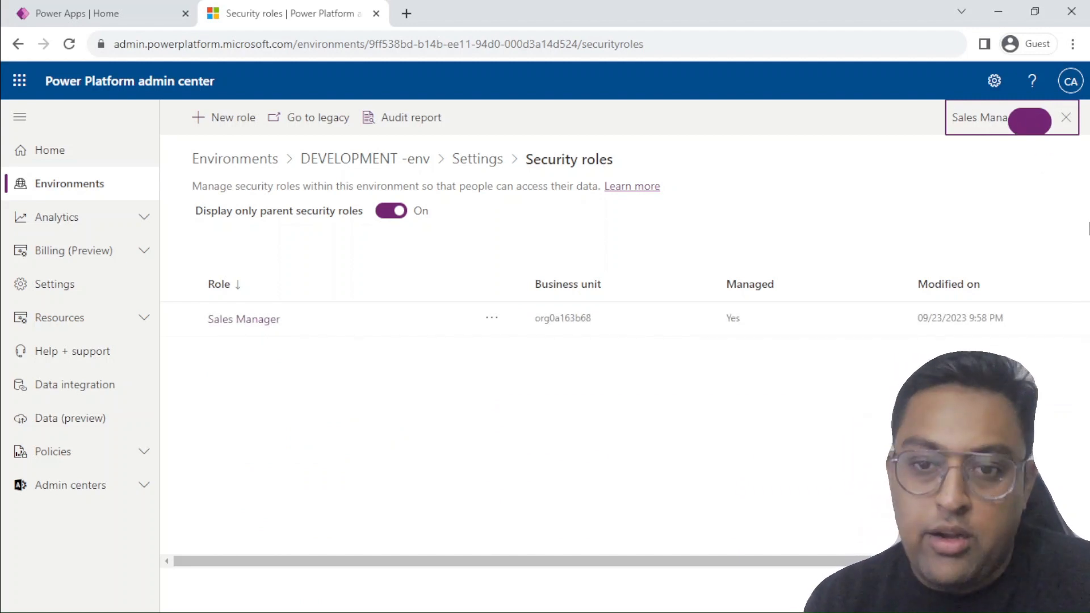
pyautogui.click(259, 322)
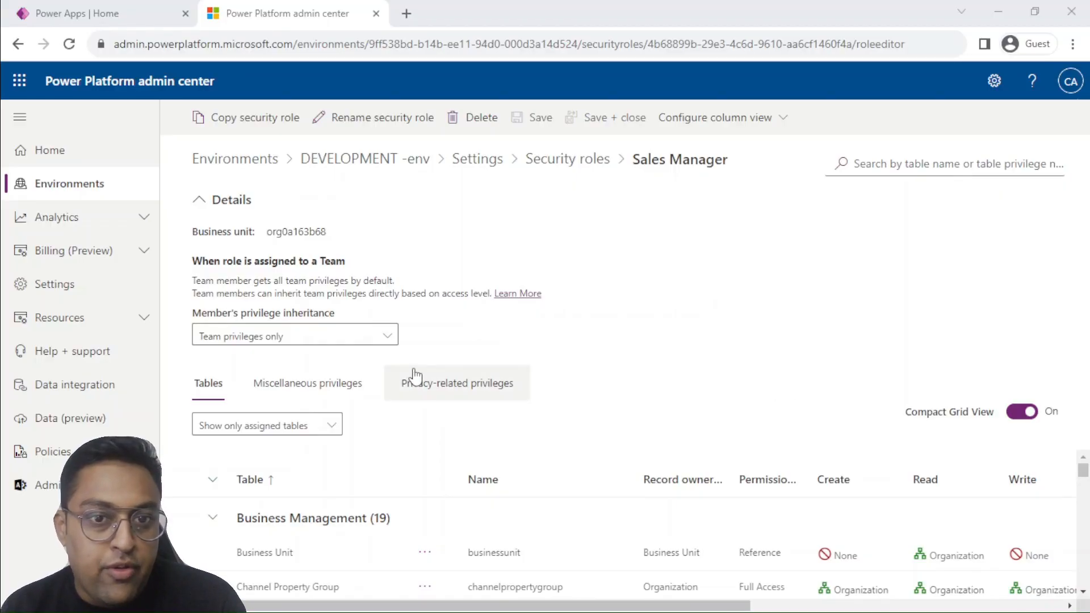
# Review the member's privilege inheritance options of the Sales Manager role without changing the selection
pyautogui.click(385, 344)
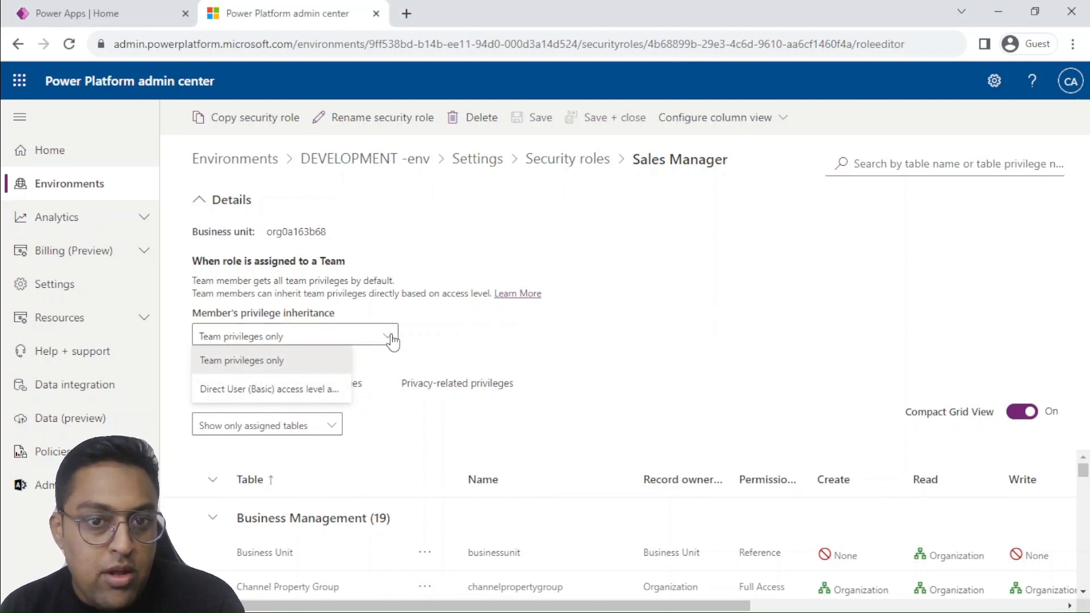
pyautogui.click(465, 329)
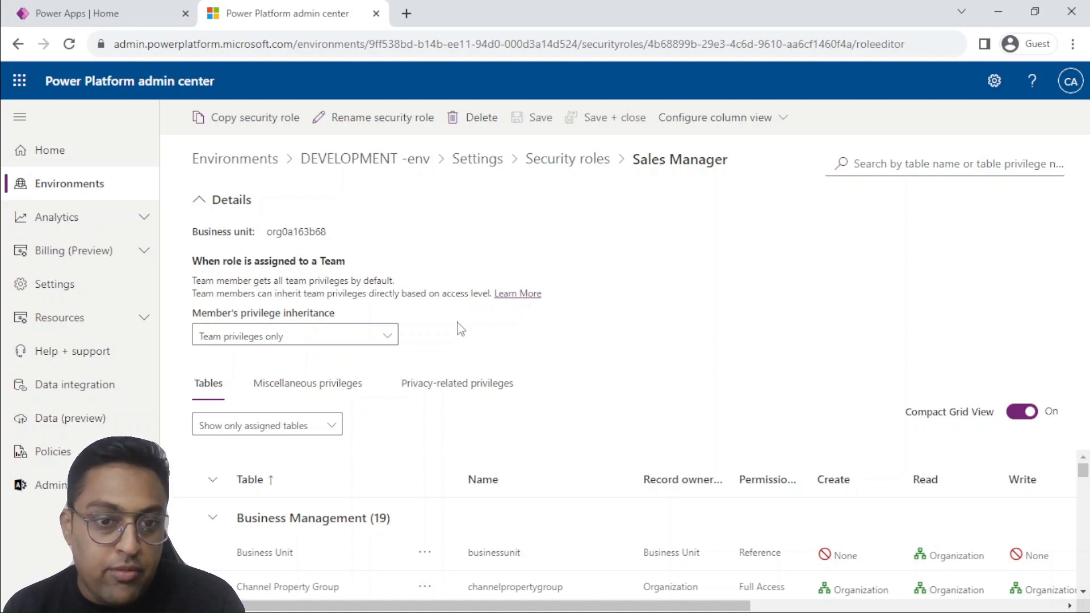
pyautogui.click(298, 342)
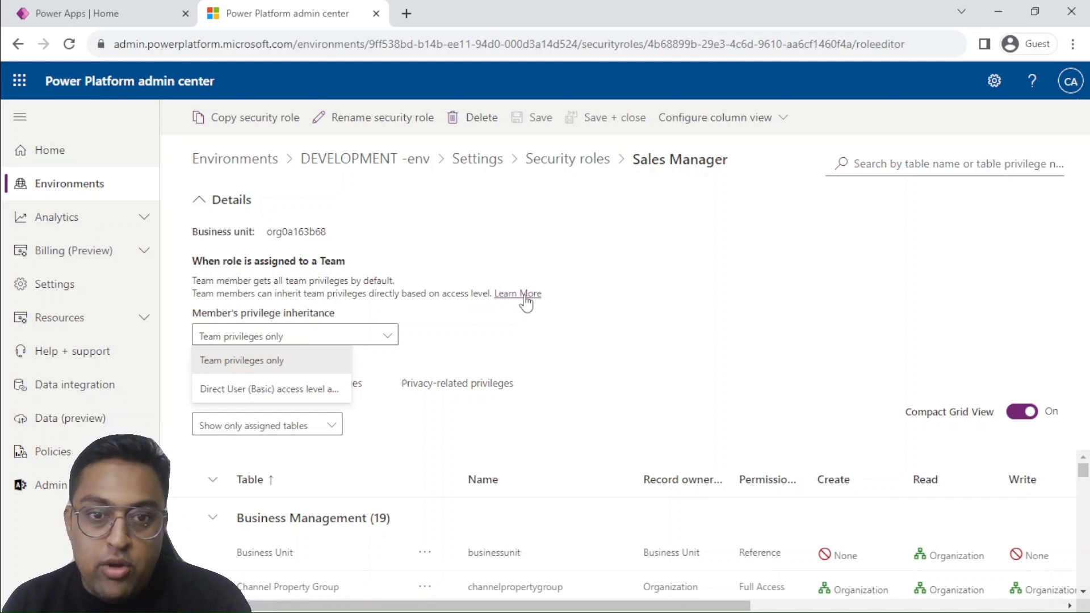
pyautogui.click(606, 305)
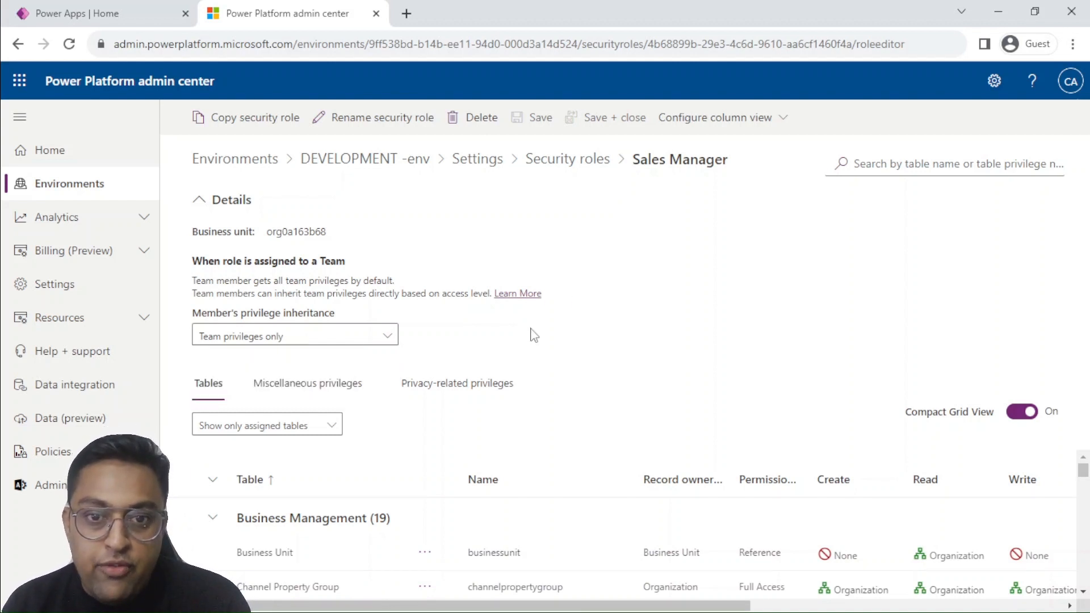
# Filter the role's table list to only unassigned tables and select the Exam status table to inspect its privileges
pyautogui.click(294, 431)
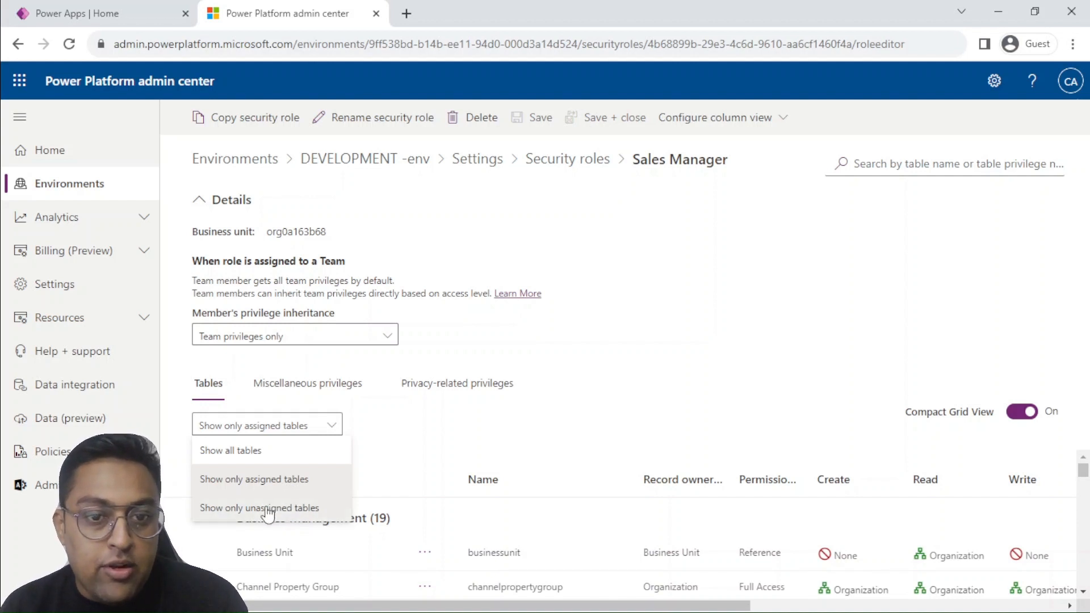
pyautogui.click(268, 510)
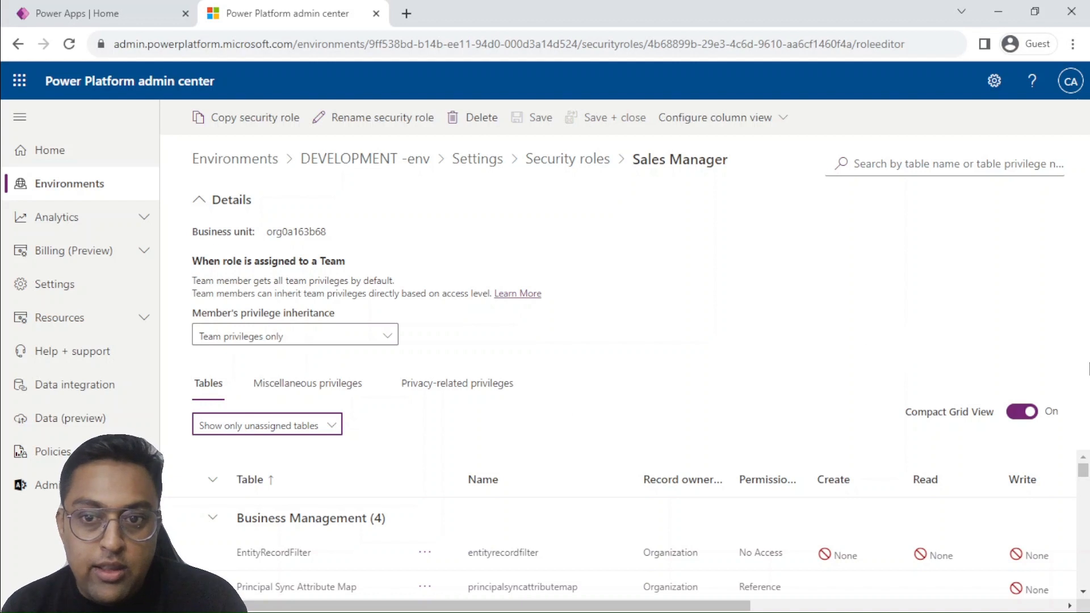
pyautogui.click(575, 392)
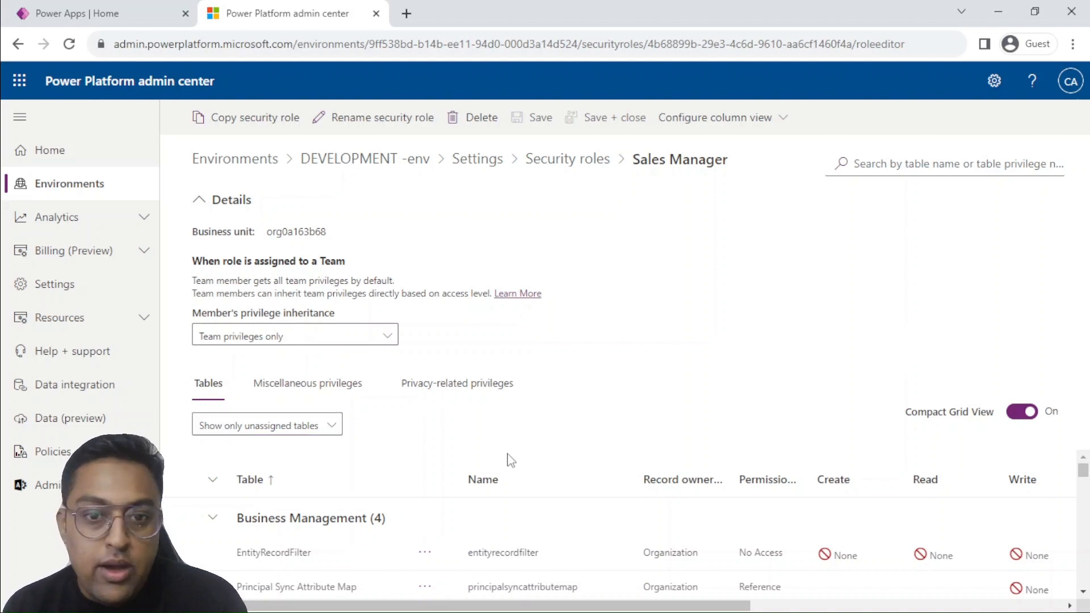
pyautogui.scroll(-3, 510, 469)
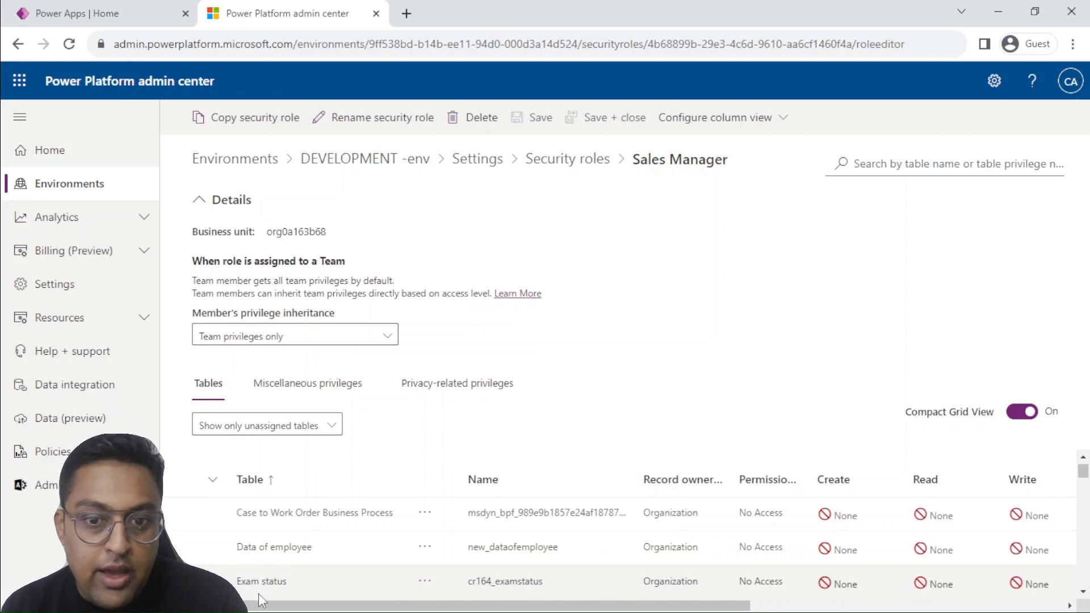
pyautogui.click(282, 584)
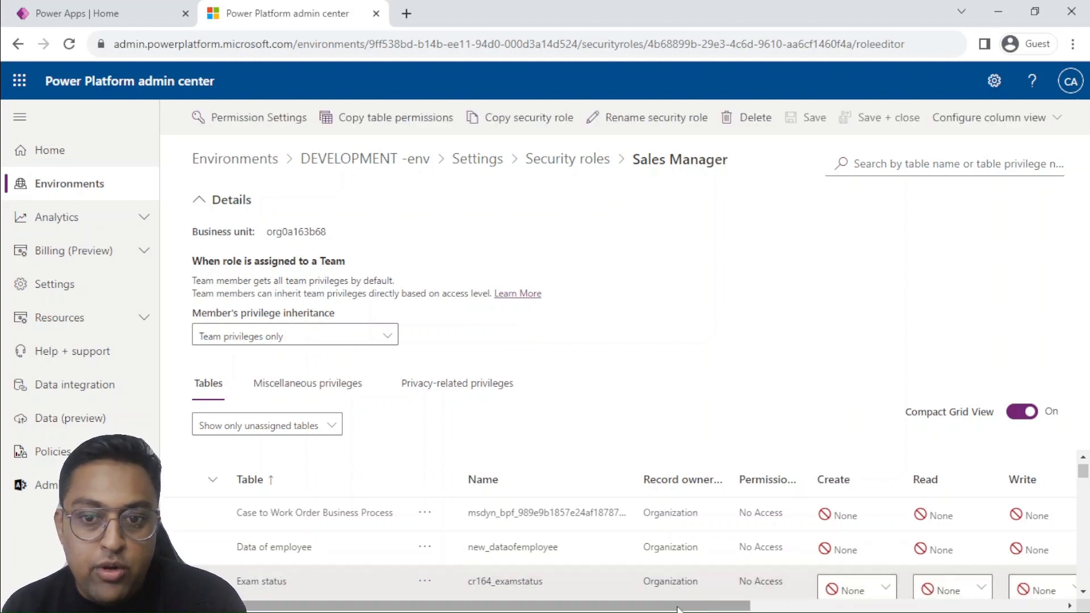
pyautogui.moveTo(677, 609); pyautogui.dragTo(513, 588)
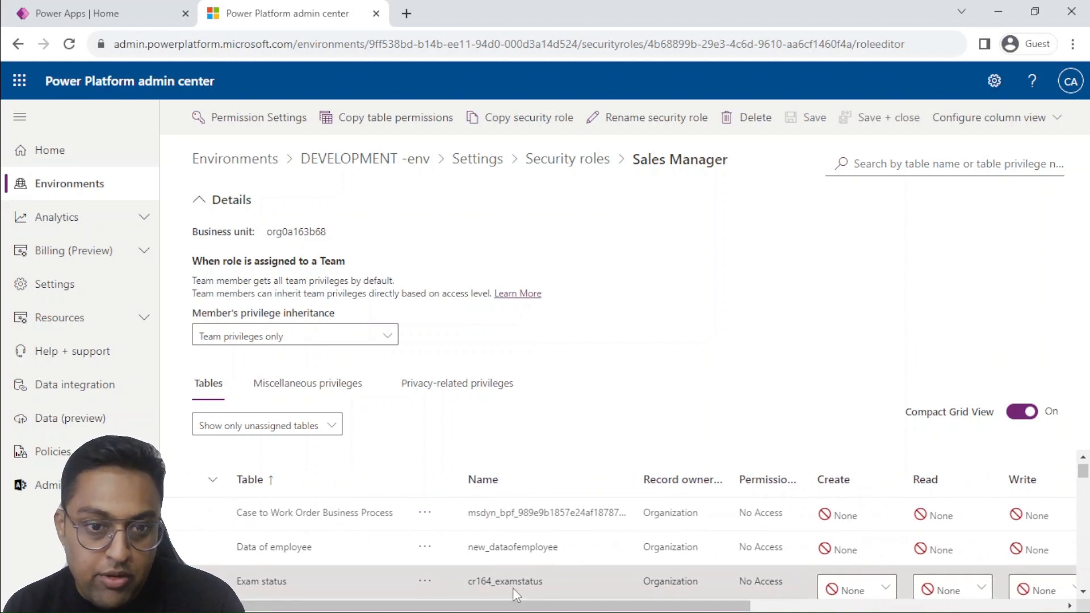
# Filter the Sales Manager role's table list to show only assigned tables
pyautogui.click(275, 426)
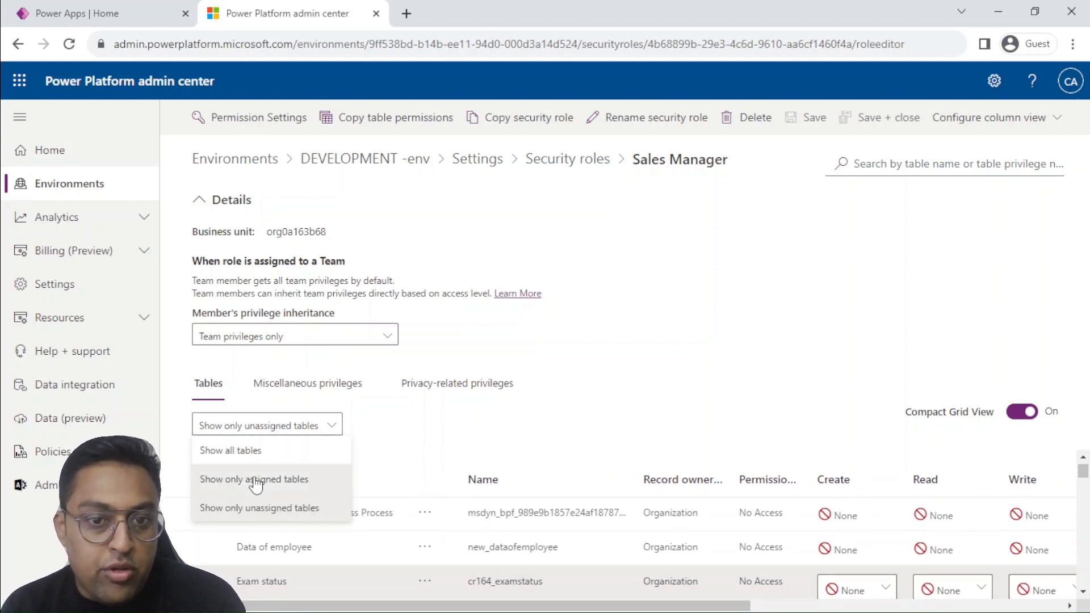
pyautogui.click(257, 480)
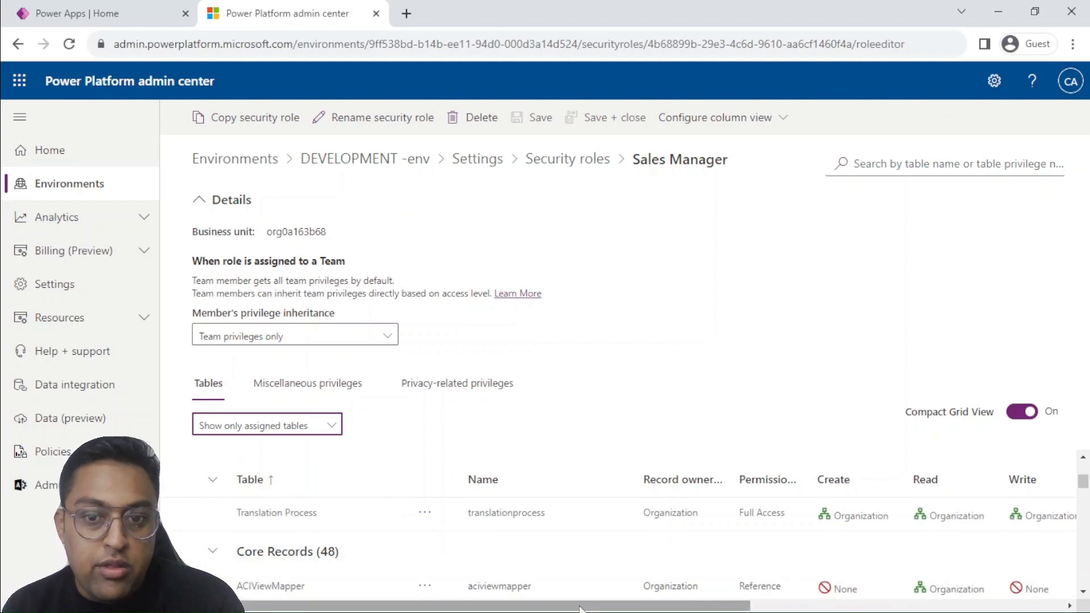
pyautogui.moveTo(624, 609); pyautogui.dragTo(522, 591)
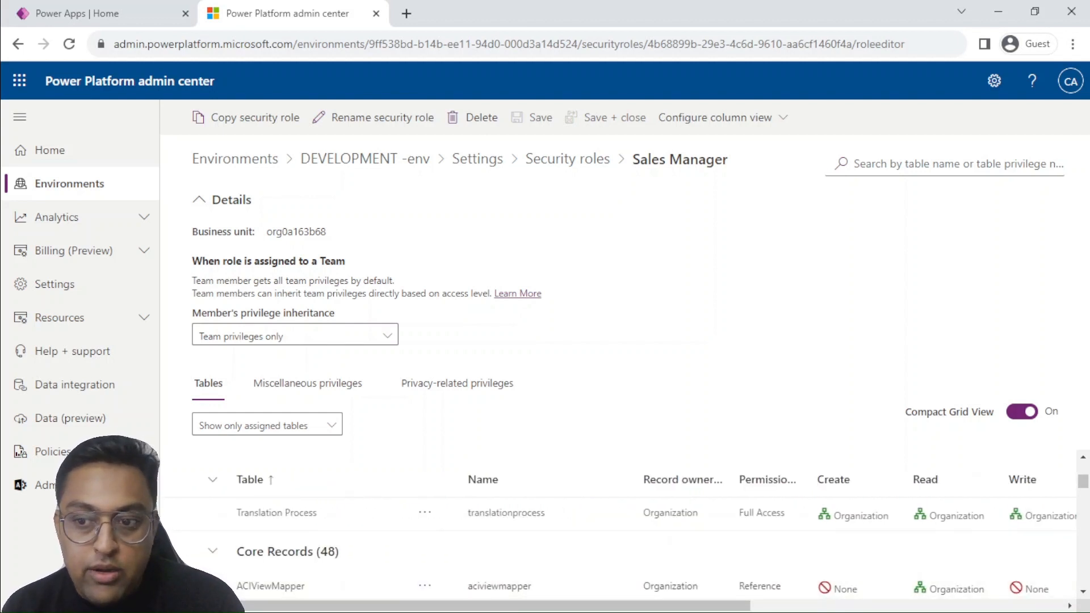
# Select the Account table under Core Records and review the access levels offered for its Create privilege
pyautogui.hotkey('ctrl', '-')
pyautogui.hotkey('ctrl', '-')
pyautogui.hotkey('ctrl', '-')
pyautogui.hotkey('ctrl', '-')
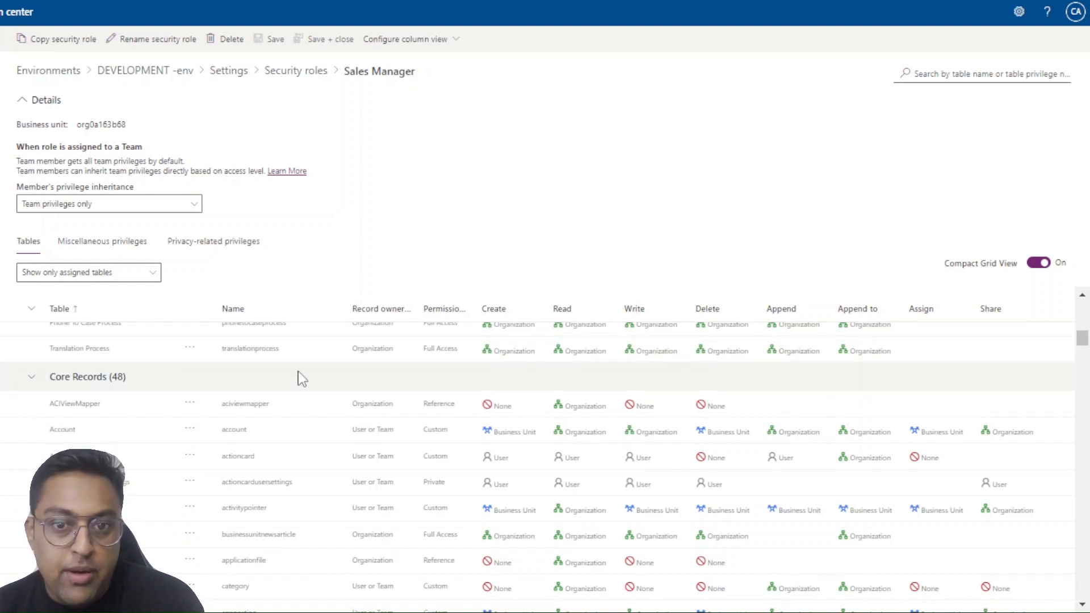
pyautogui.click(516, 436)
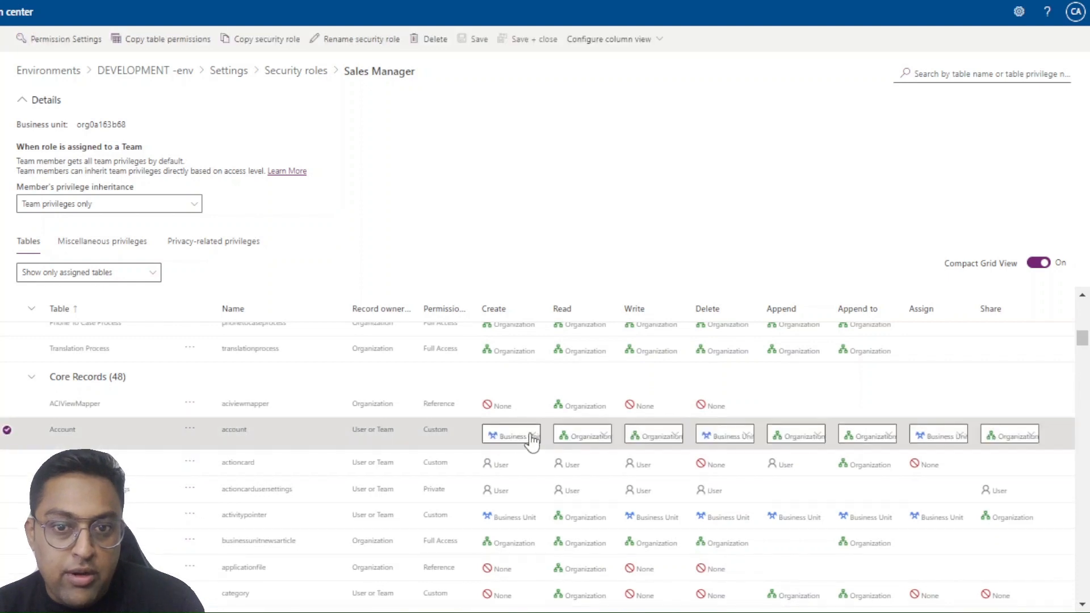
pyautogui.click(531, 437)
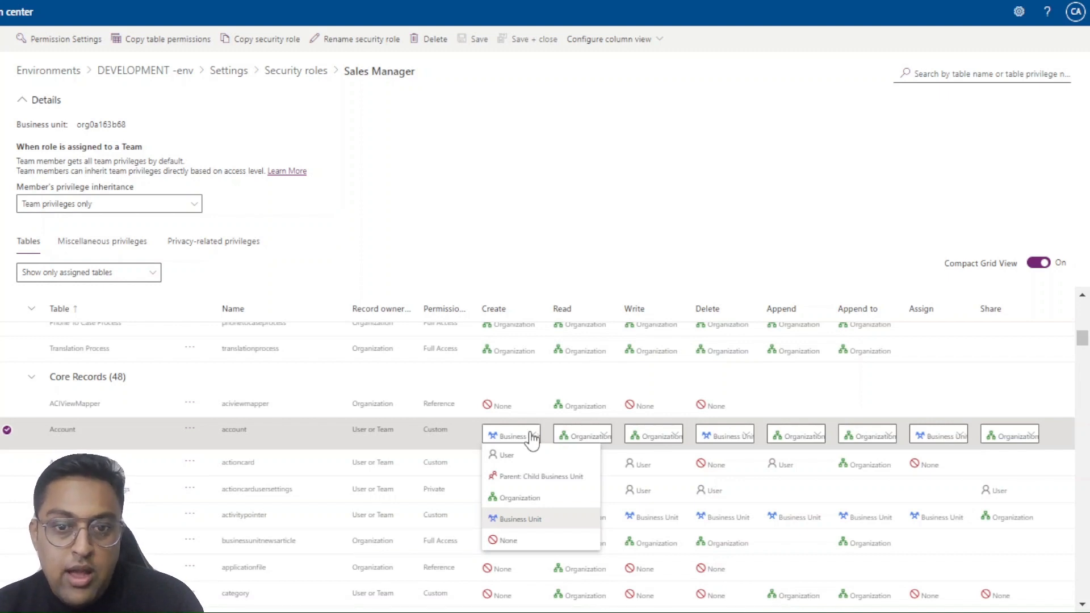
pyautogui.click(558, 221)
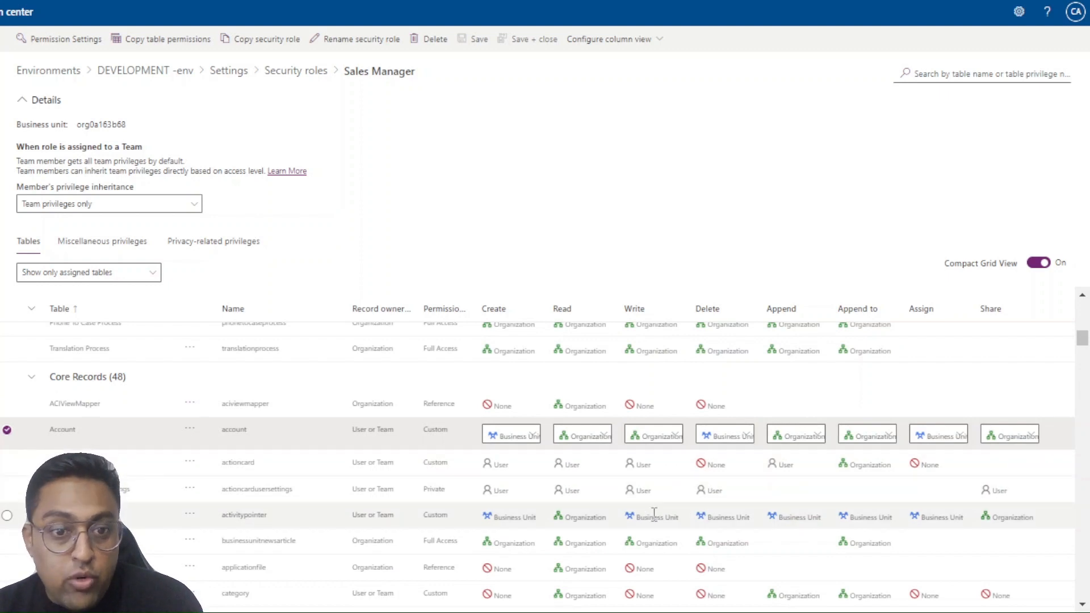
# Switch Compact Grid View off and back on to compare the two layouts of the privilege grid
pyautogui.click(1037, 263)
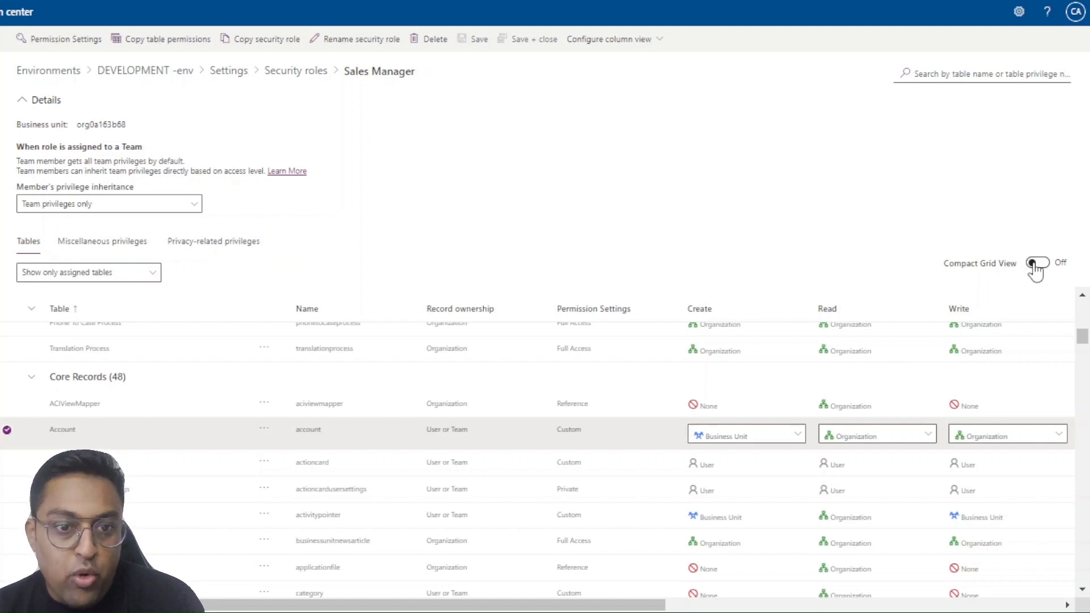
pyautogui.click(1035, 264)
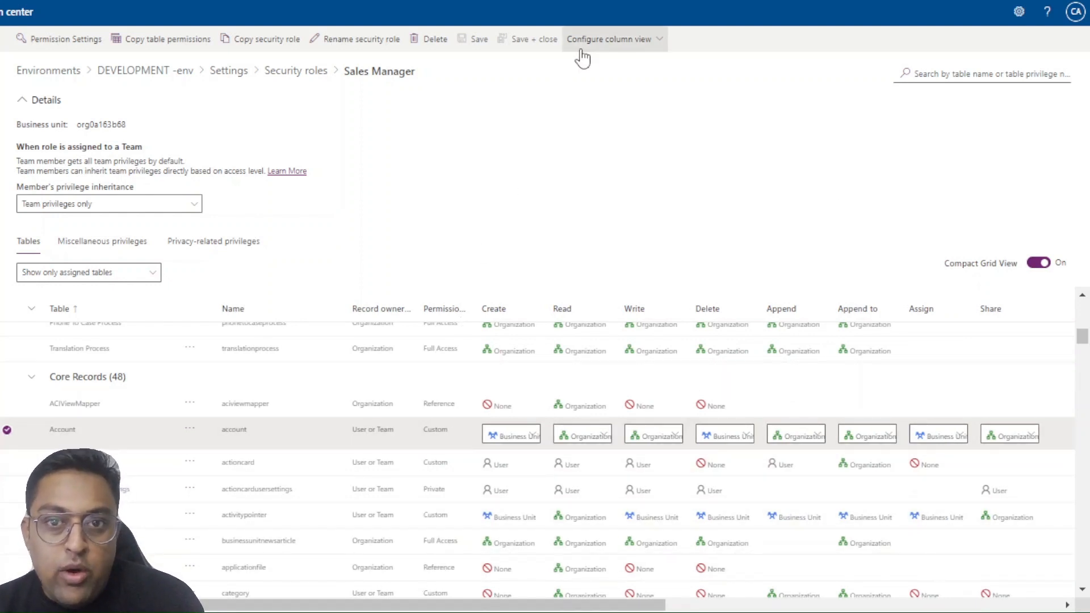
# Hide the Append, Append to, Assign and Share columns from the Sales Manager role's privilege grid
pyautogui.click(624, 40)
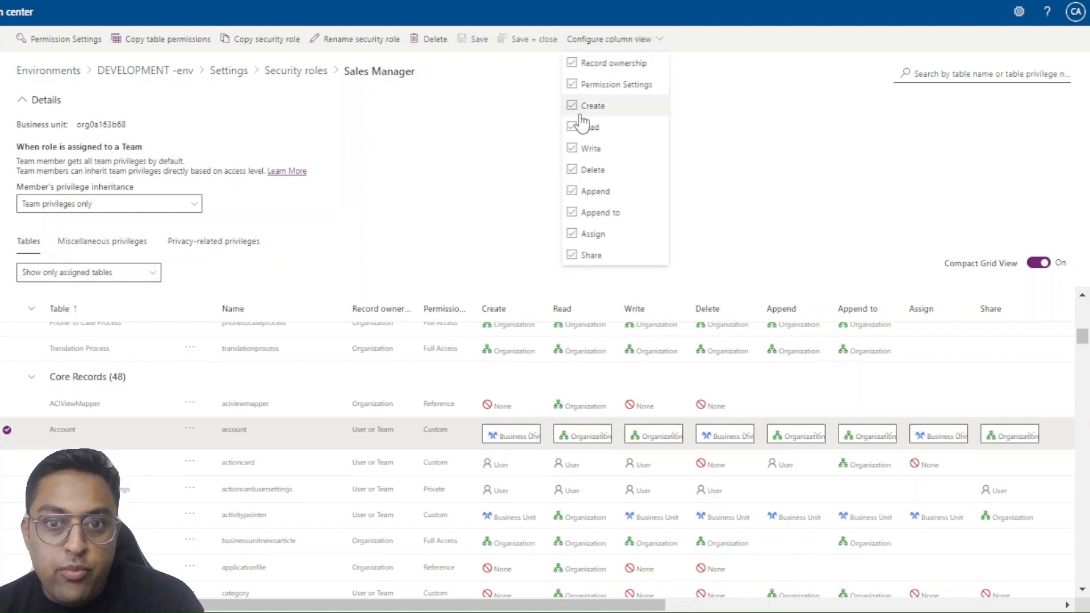
pyautogui.click(585, 193)
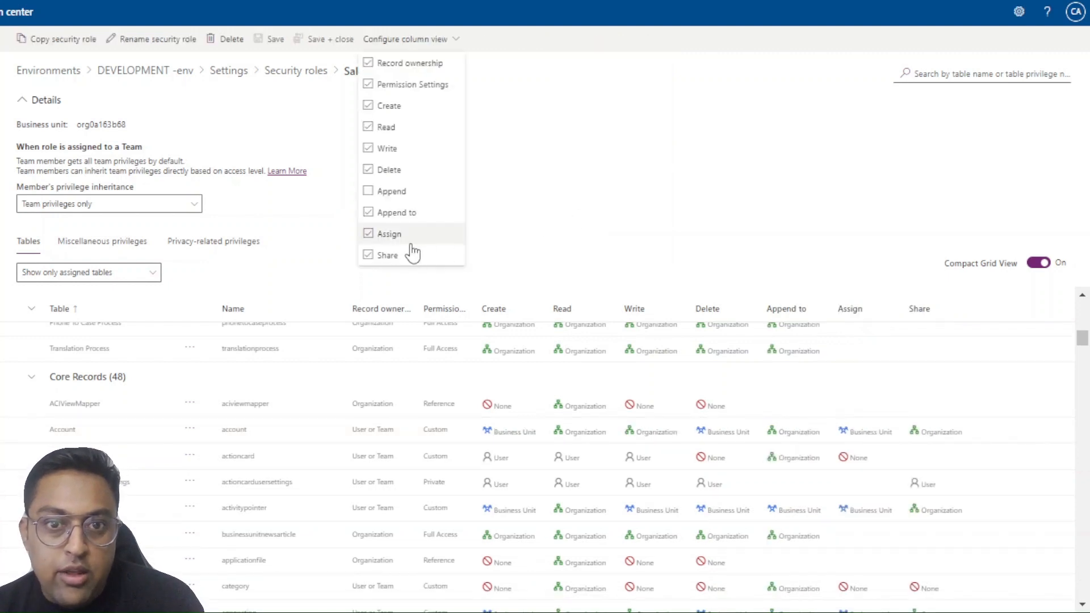
pyautogui.click(369, 215)
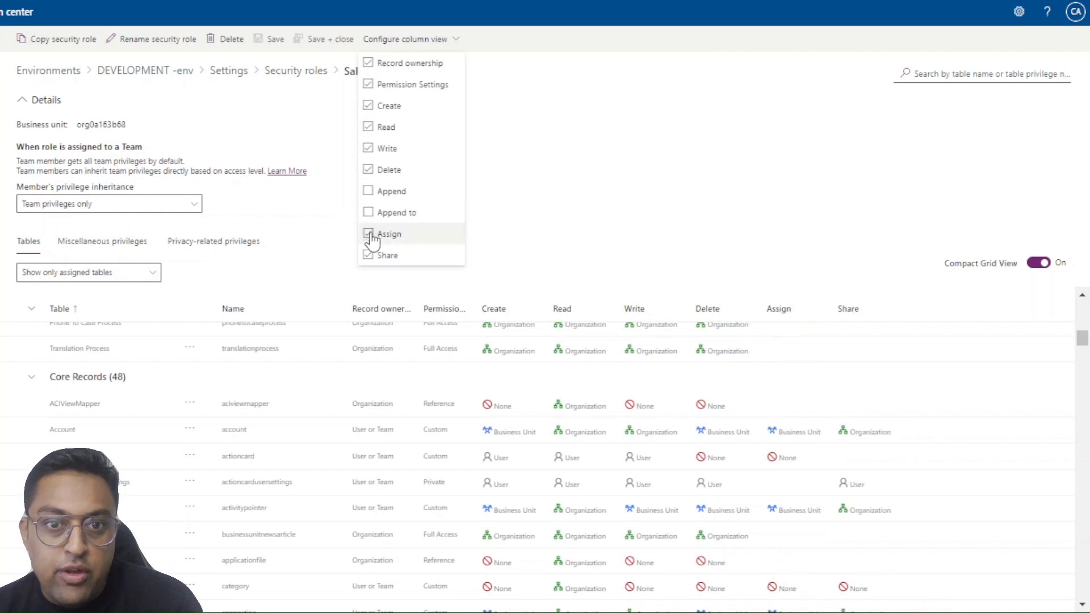
pyautogui.click(370, 235)
pyautogui.click(369, 254)
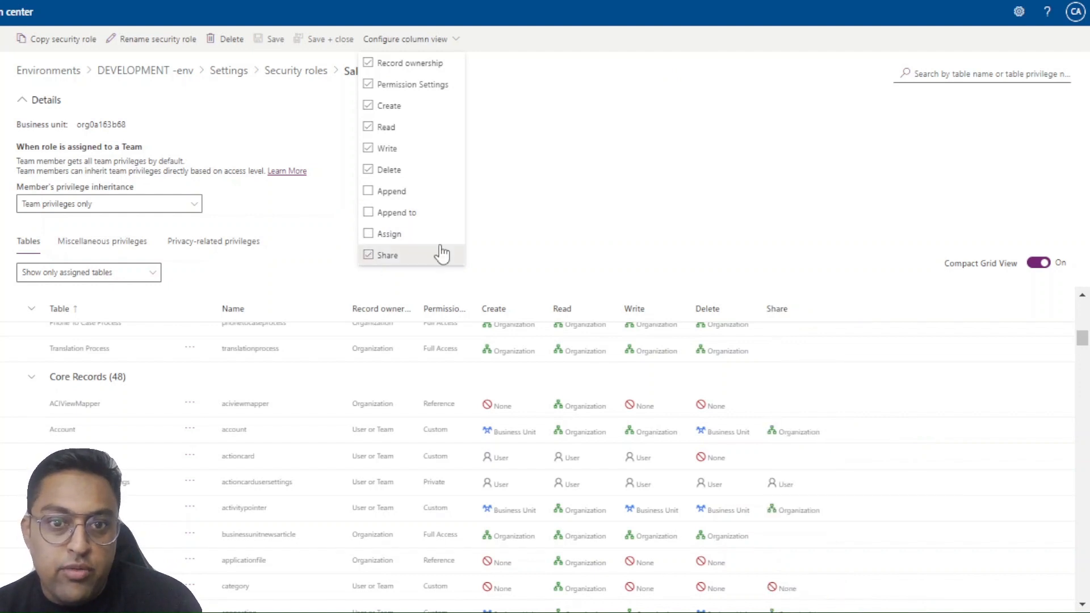
pyautogui.click(636, 191)
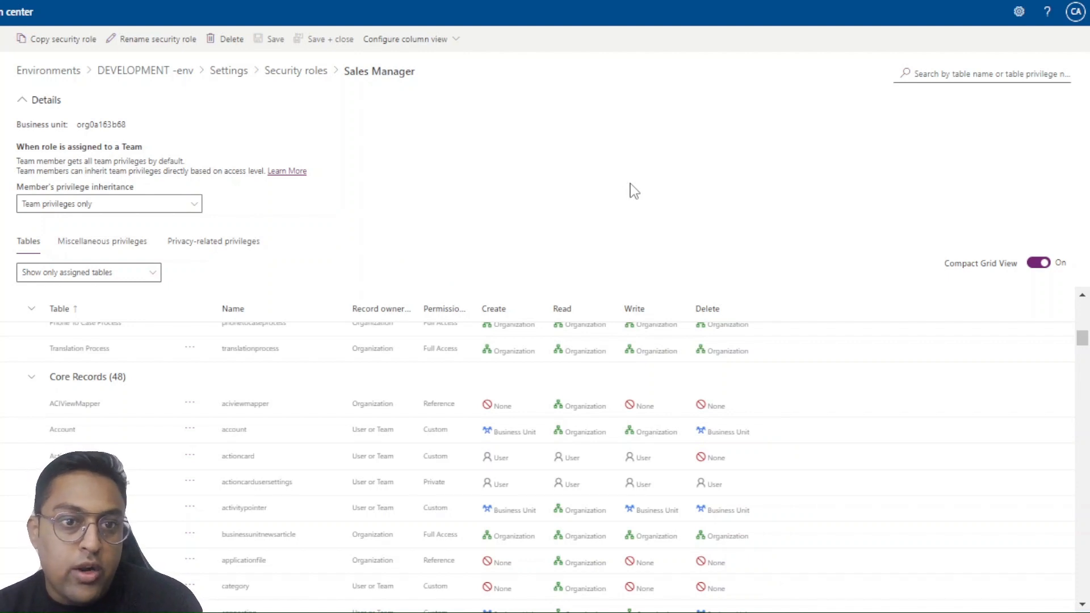
# Filter the list to only unassigned tables and copy the Exam status table's permissions to the Account table, accepting the overwrite
pyautogui.click(85, 274)
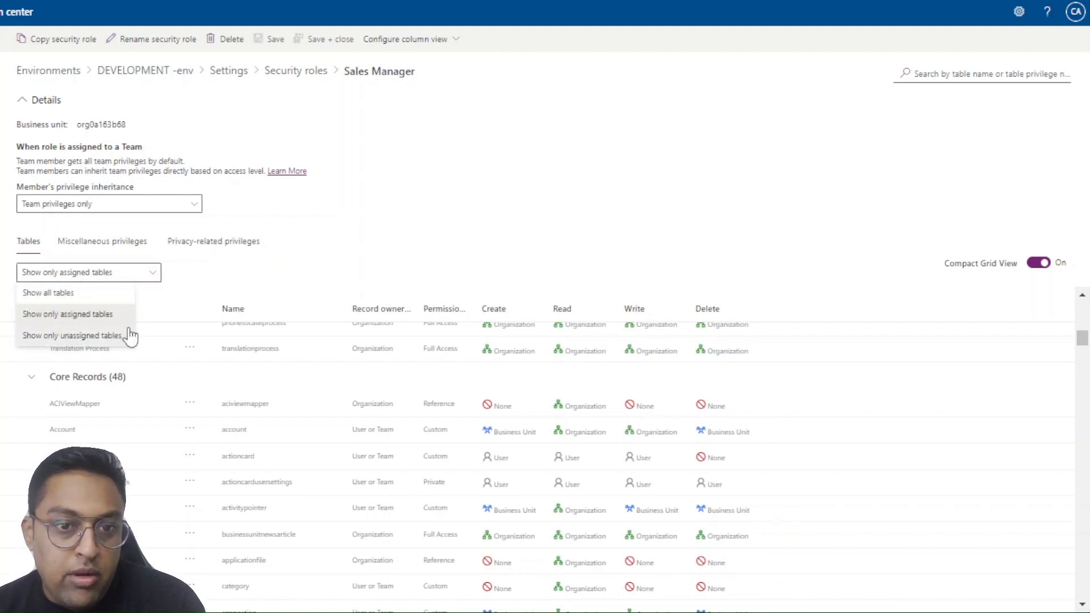
pyautogui.click(72, 335)
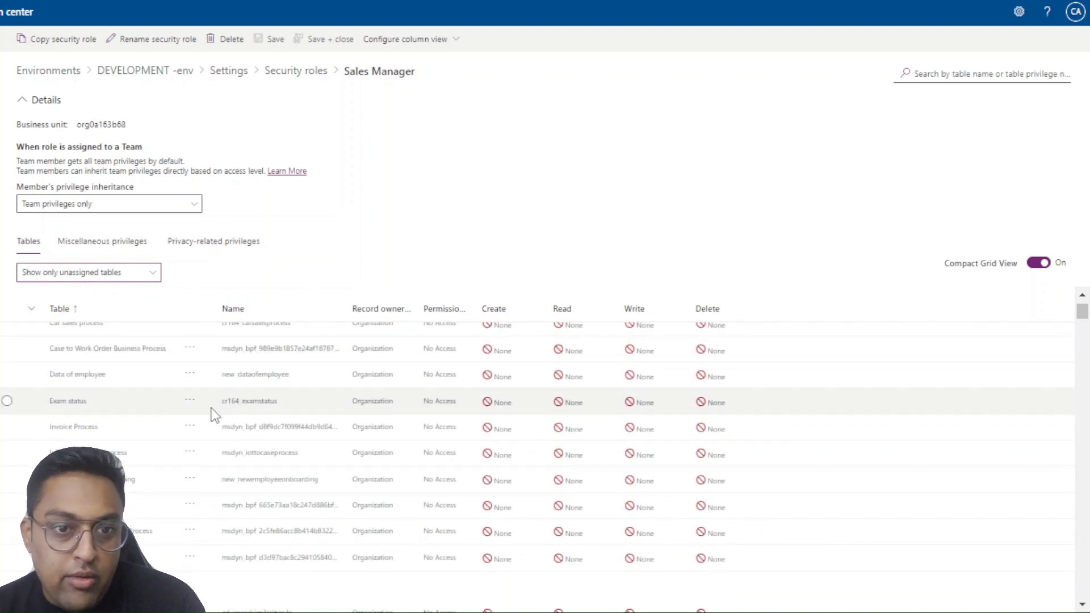
pyautogui.click(190, 401)
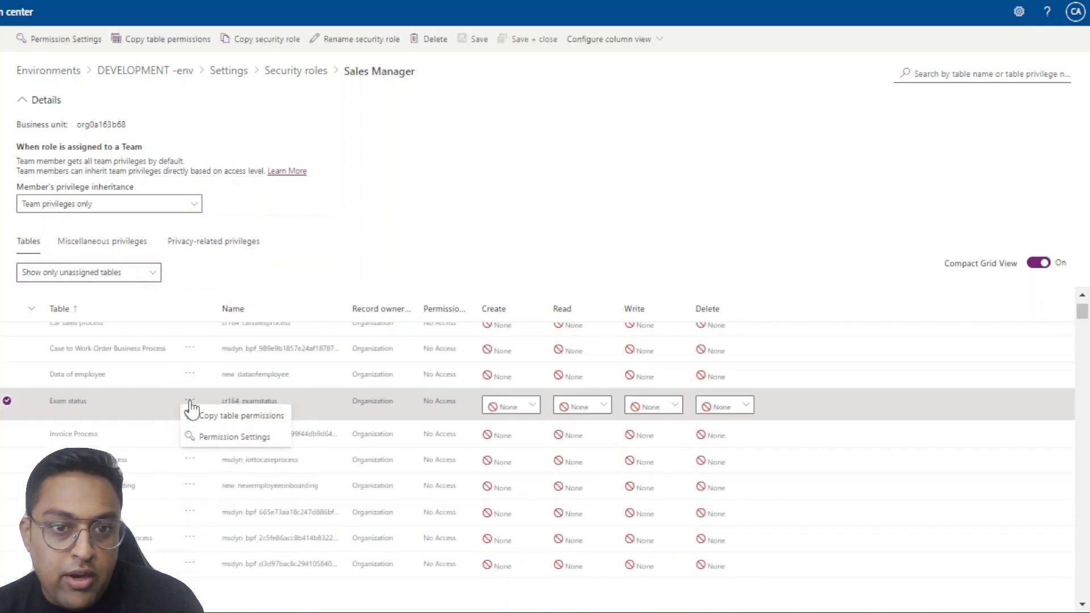
pyautogui.click(229, 424)
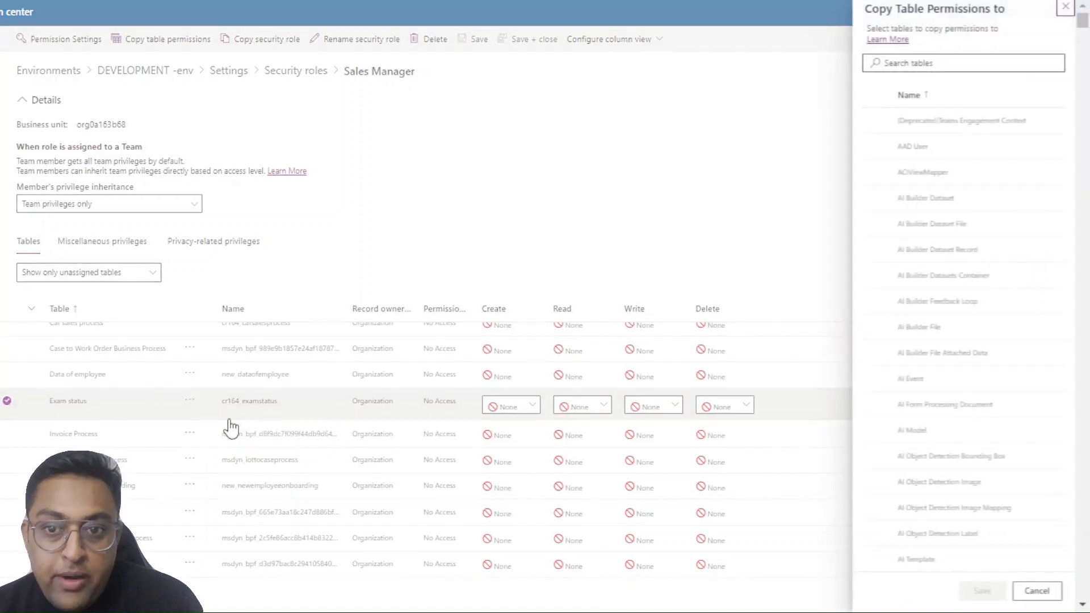
pyautogui.click(915, 65)
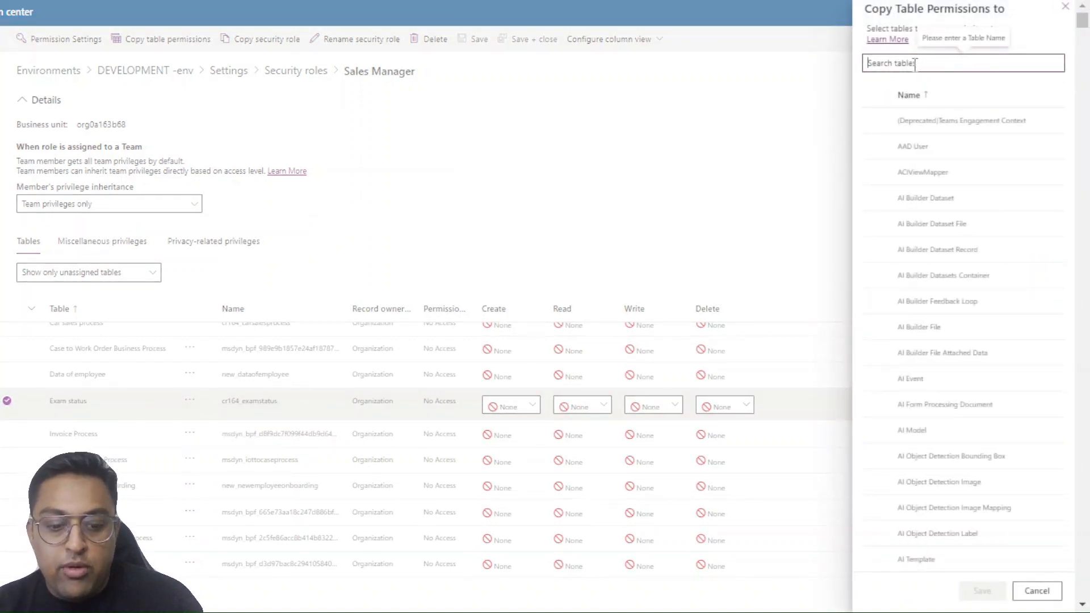
pyautogui.write('Acco')
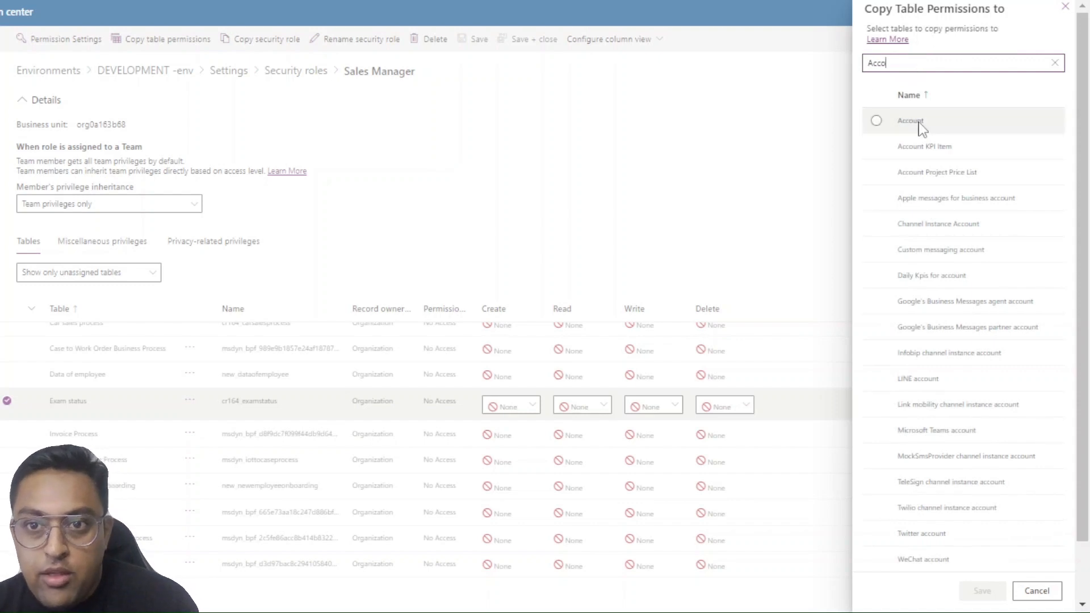
pyautogui.click(876, 120)
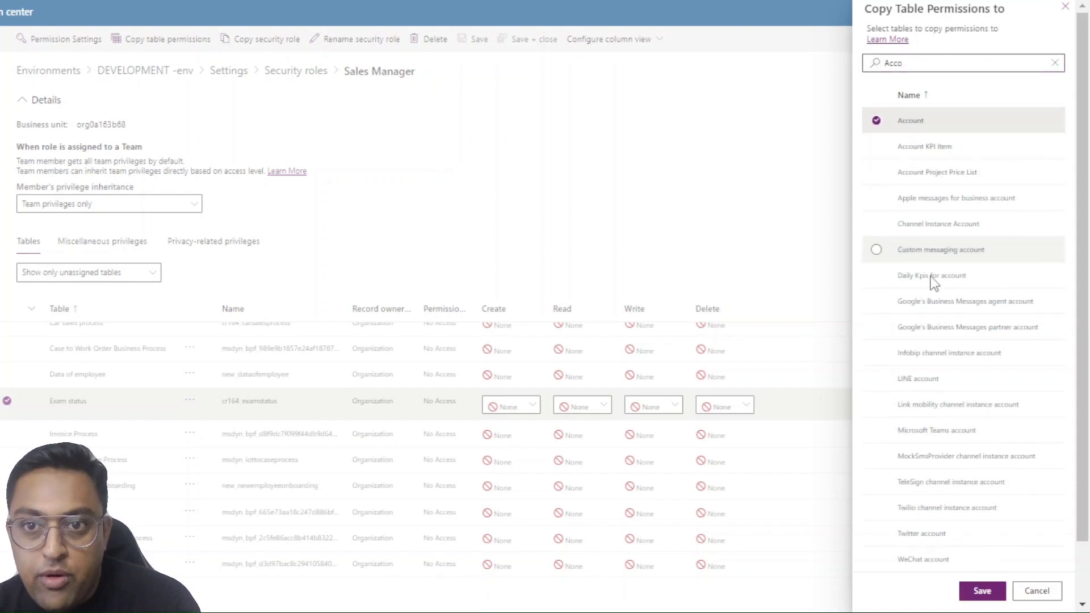
pyautogui.click(982, 590)
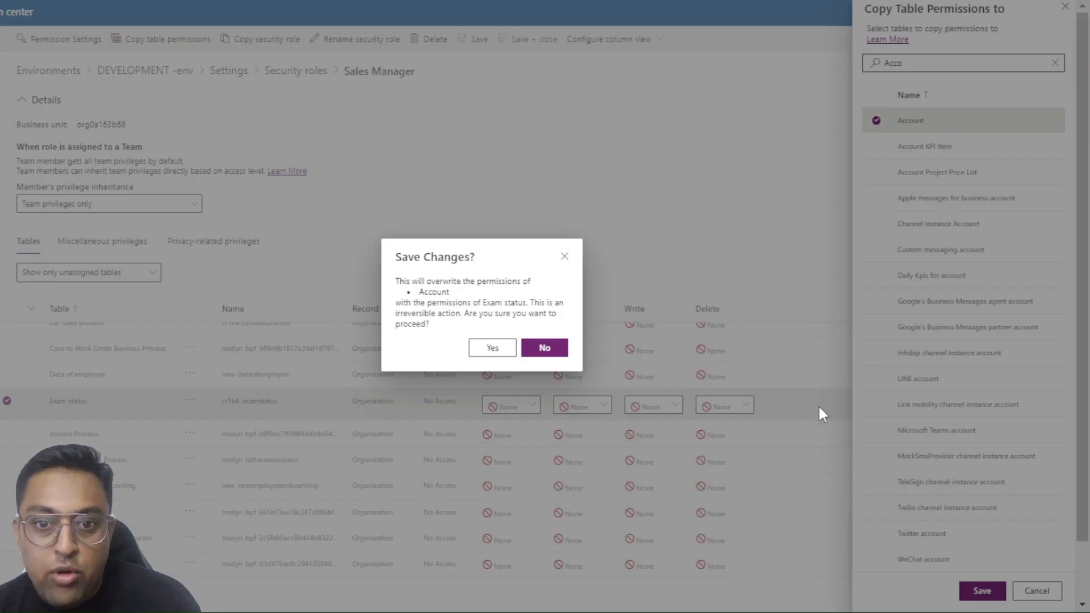
pyautogui.click(492, 352)
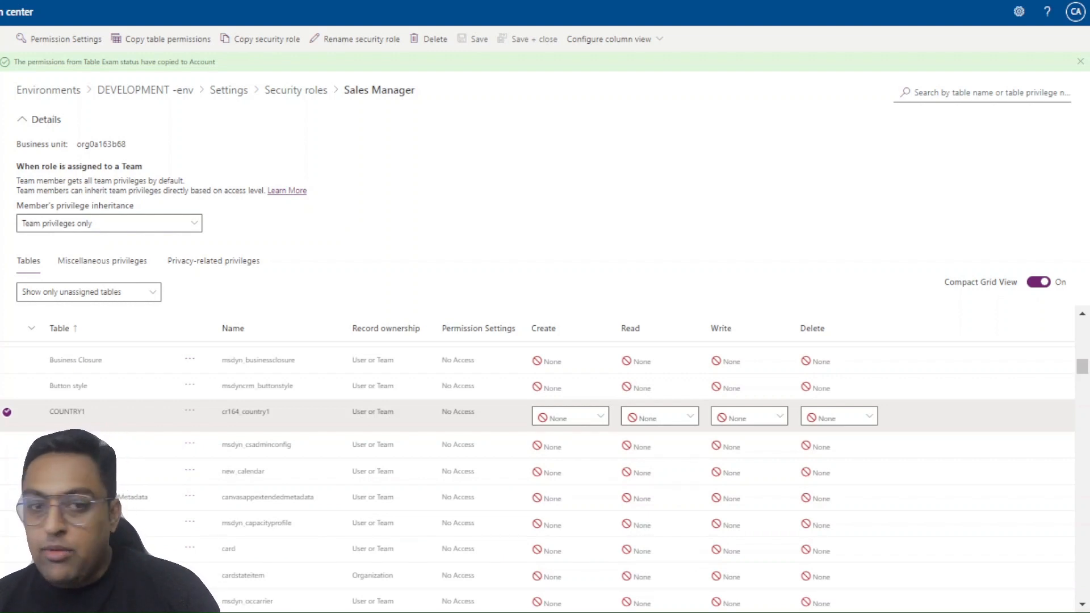
# Apply the Reference permission setting to the COUNTRY1 table and save it
pyautogui.click(190, 418)
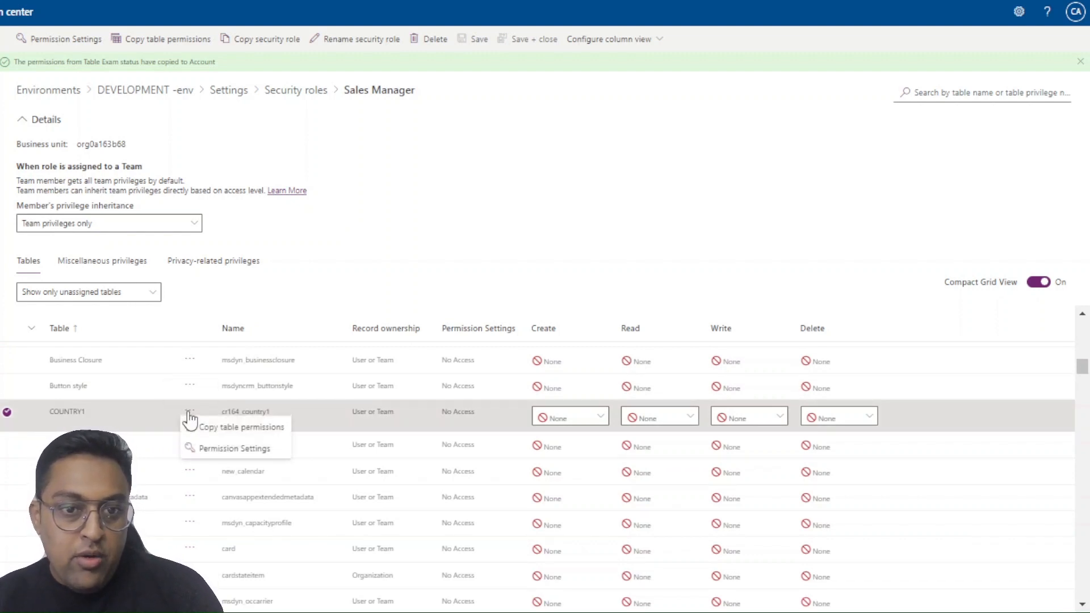
pyautogui.click(211, 451)
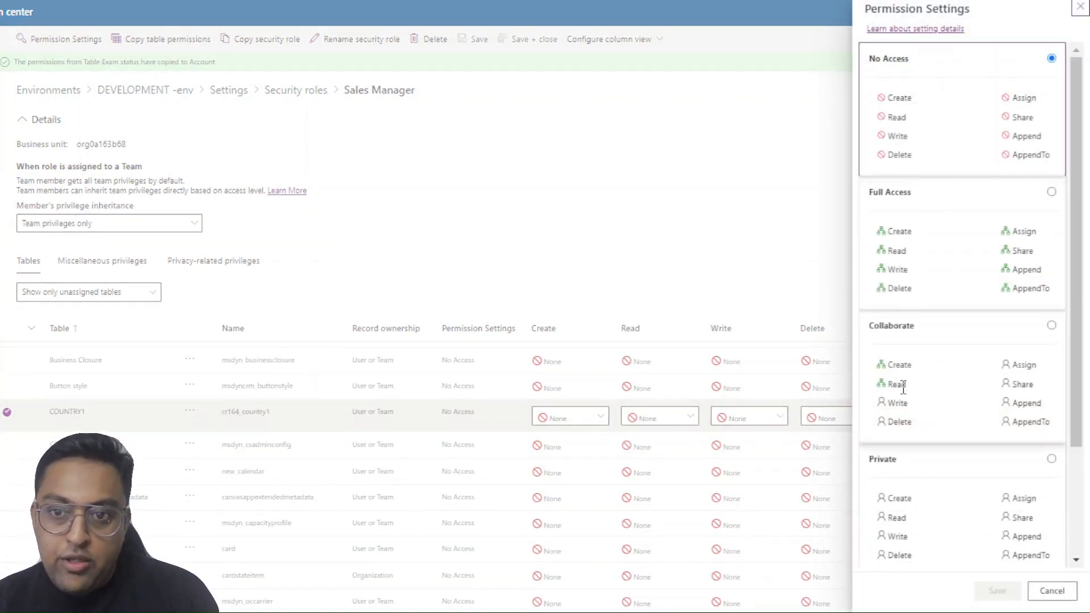
pyautogui.scroll(-1, 937, 468)
pyautogui.scroll(-2, 936, 474)
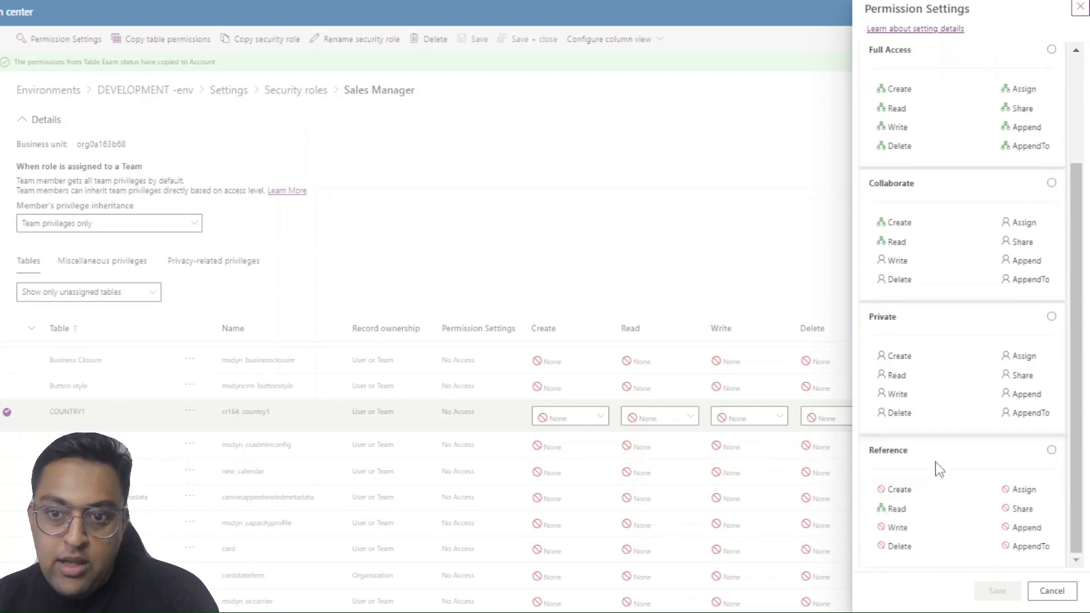
pyautogui.click(942, 513)
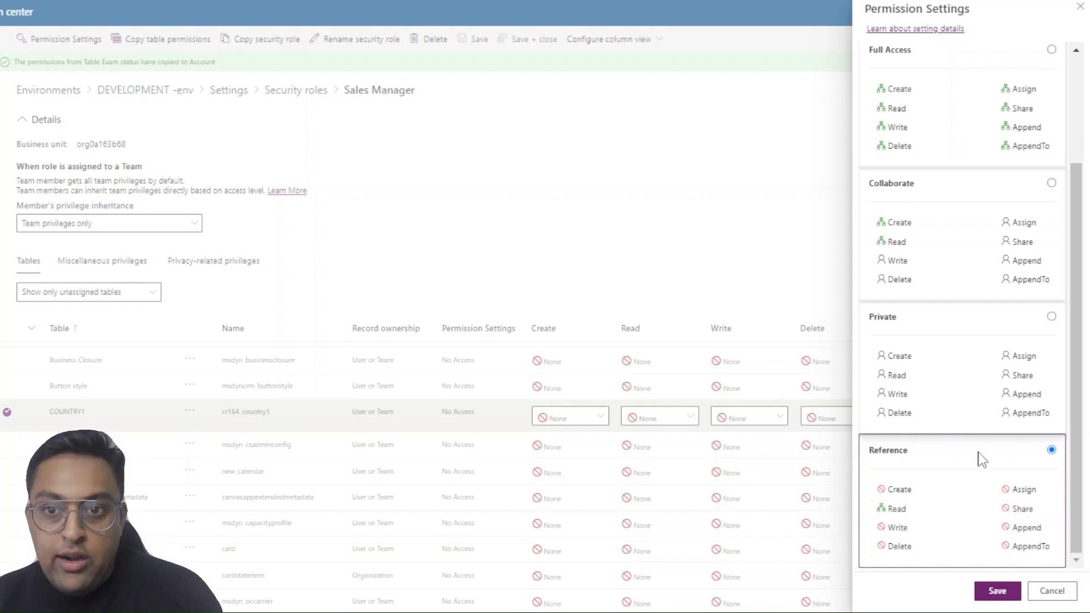
pyautogui.click(996, 592)
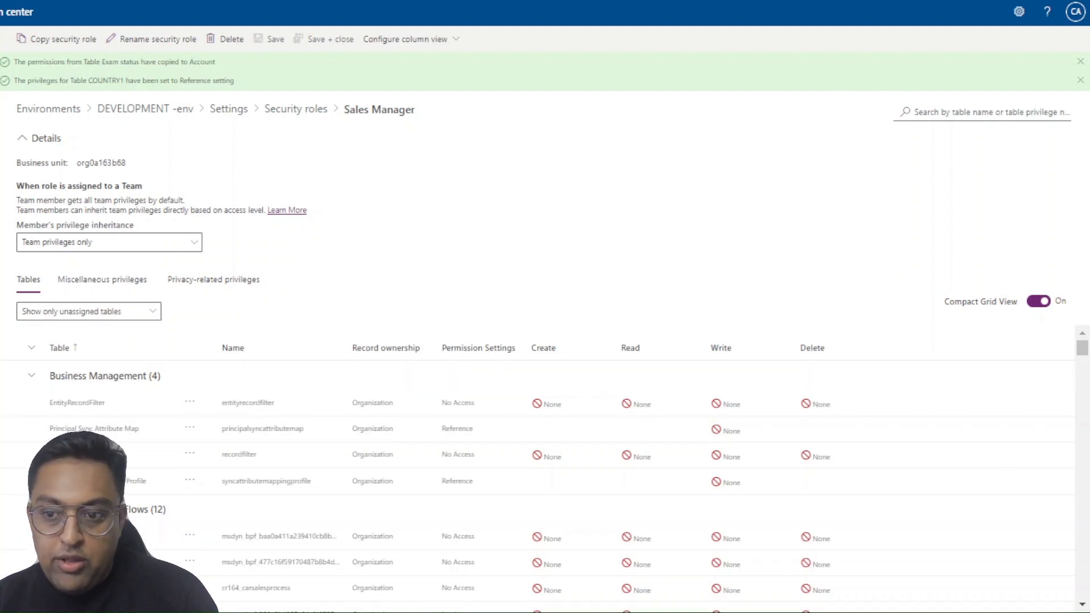
# Search all of the role's tables for "Countr" to check the COUNTRY1 table's privileges
pyautogui.write('Countr')
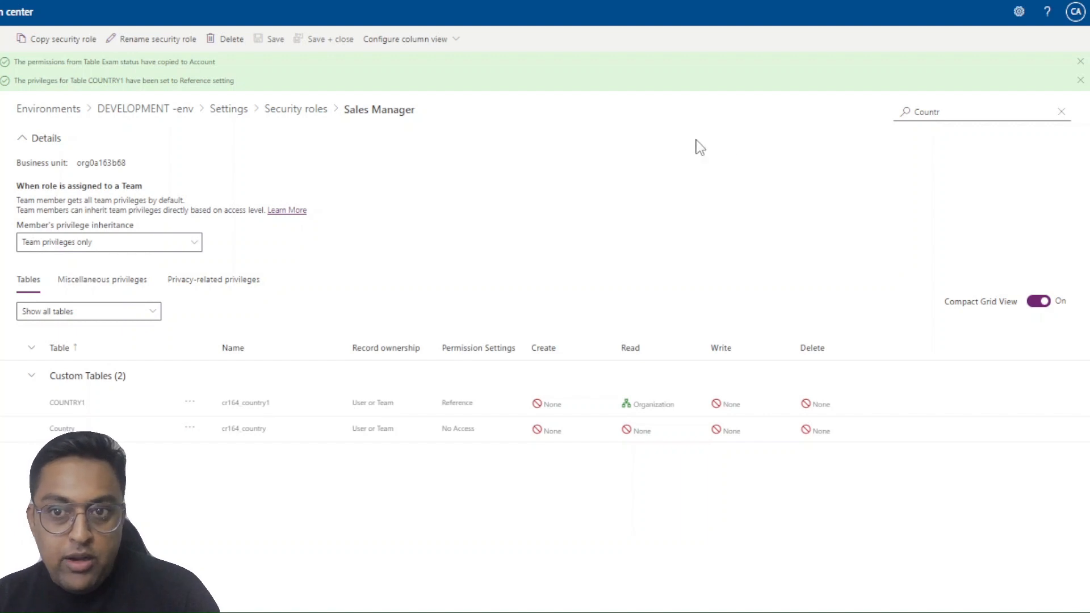
pyautogui.click(921, 113)
pyautogui.click(408, 271)
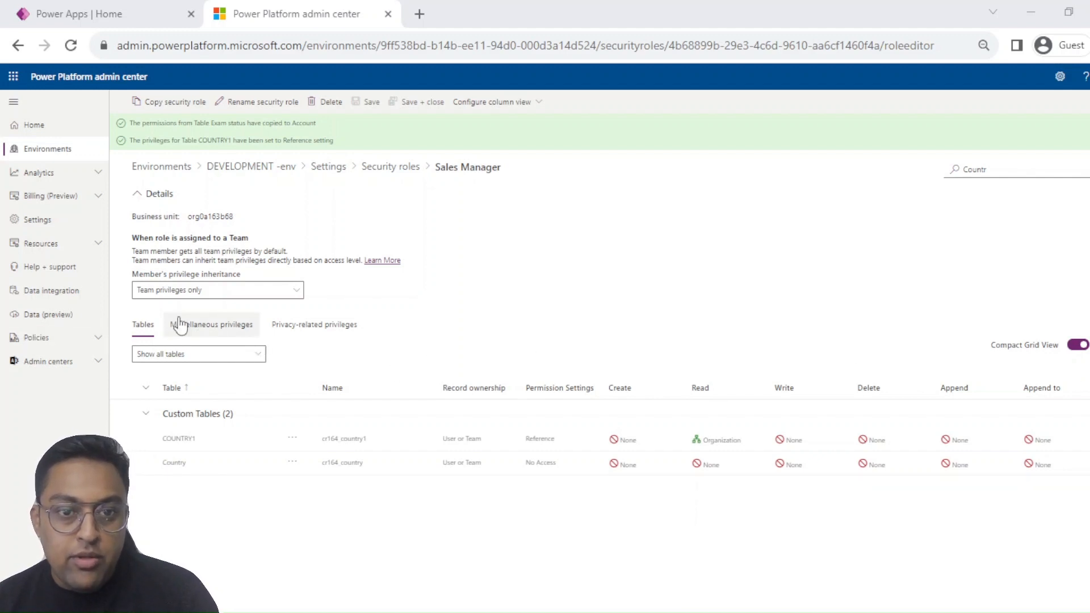
# Show the role's miscellaneous privileges and compare the all, assigned and unassigned filters, ending on only unassigned privileges
pyautogui.click(219, 332)
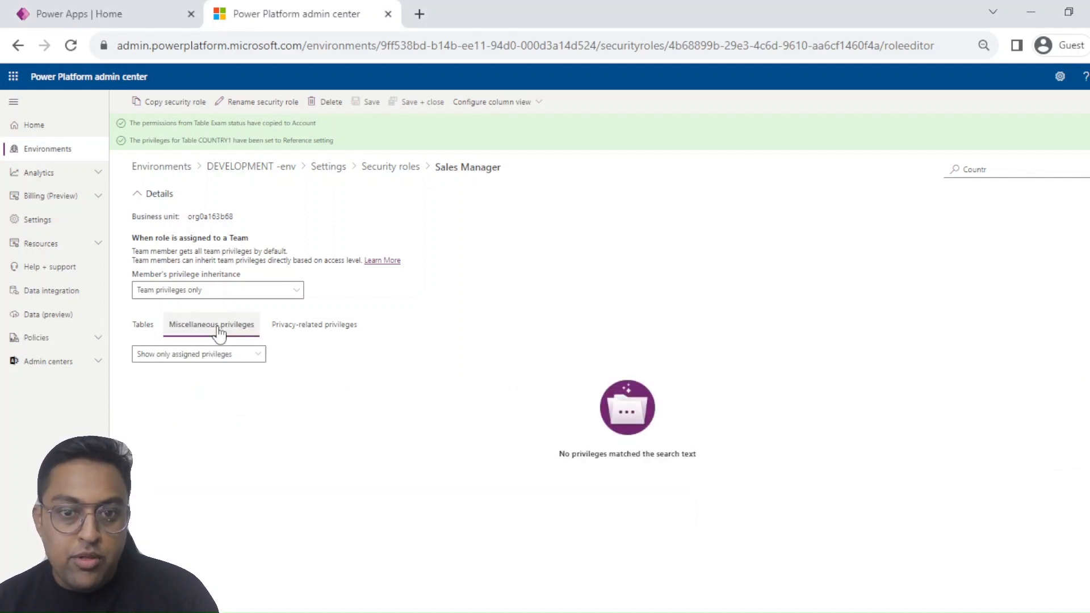
pyautogui.click(218, 363)
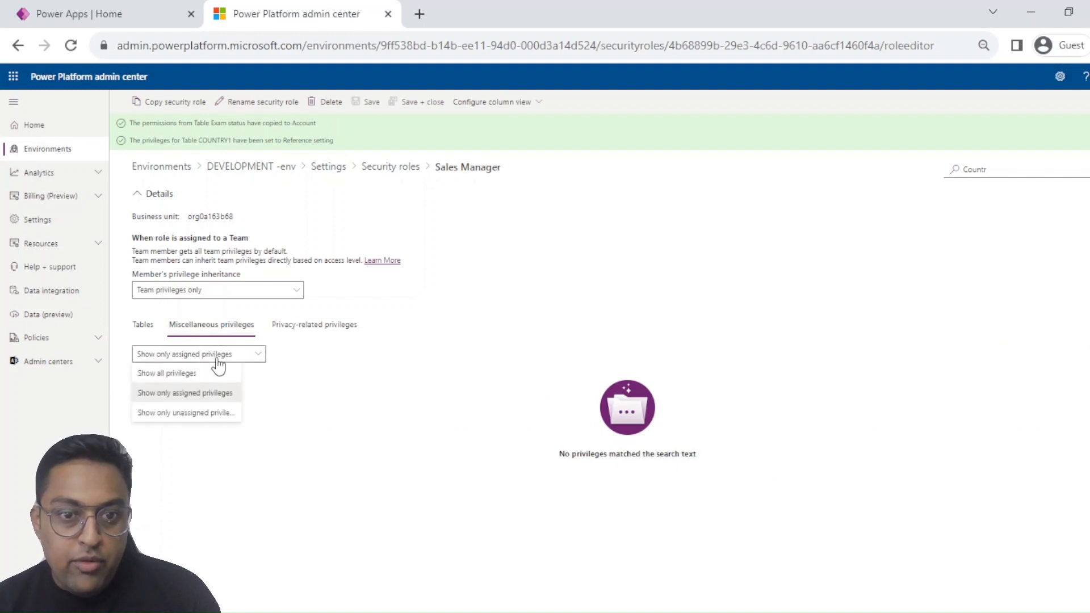
pyautogui.click(171, 374)
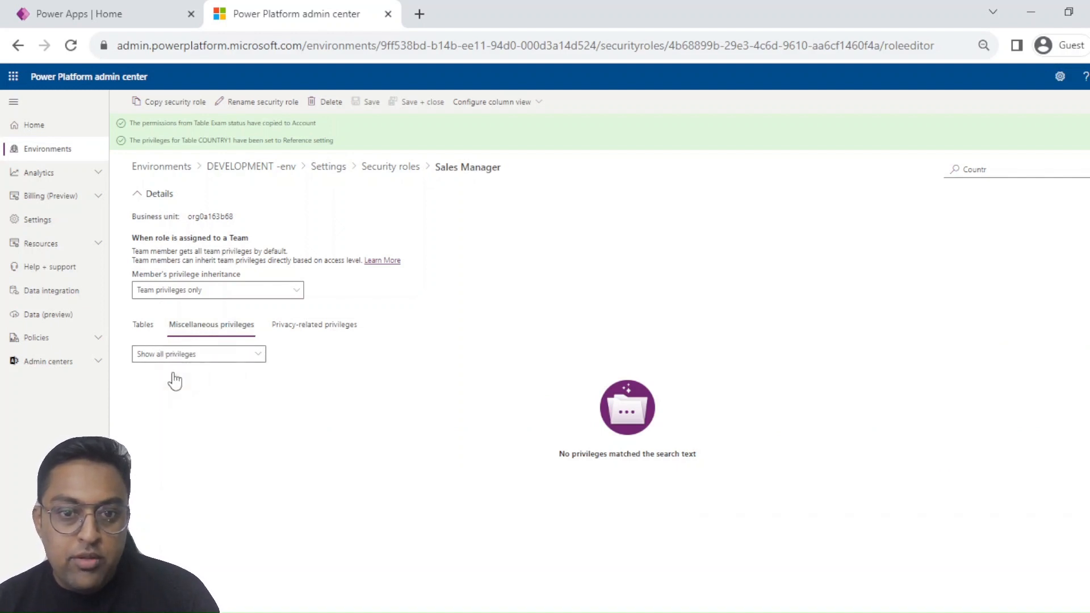
pyautogui.click(226, 356)
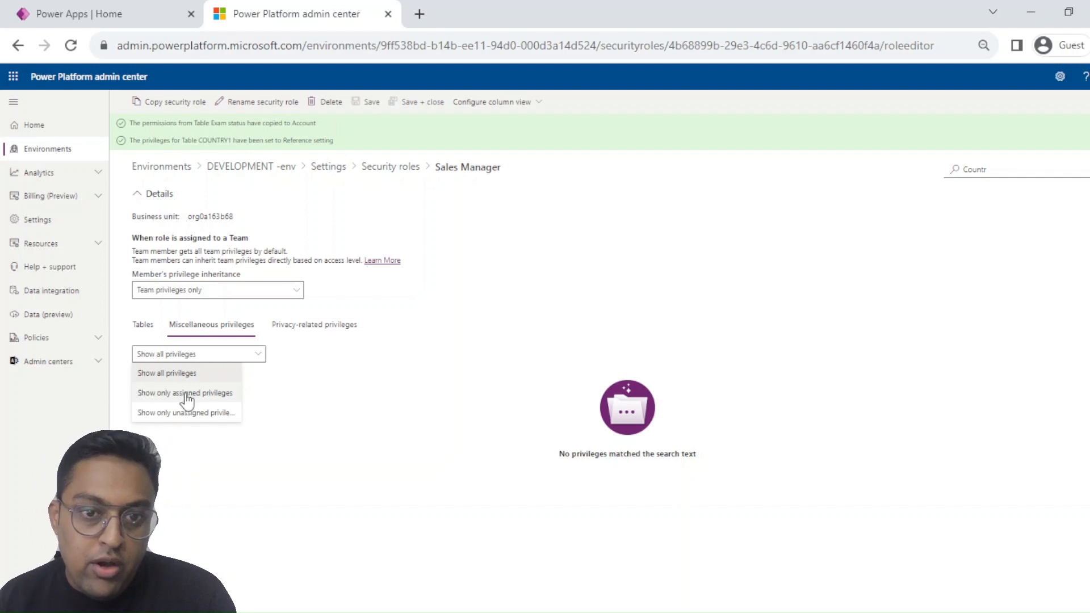
pyautogui.click(188, 400)
pyautogui.click(218, 366)
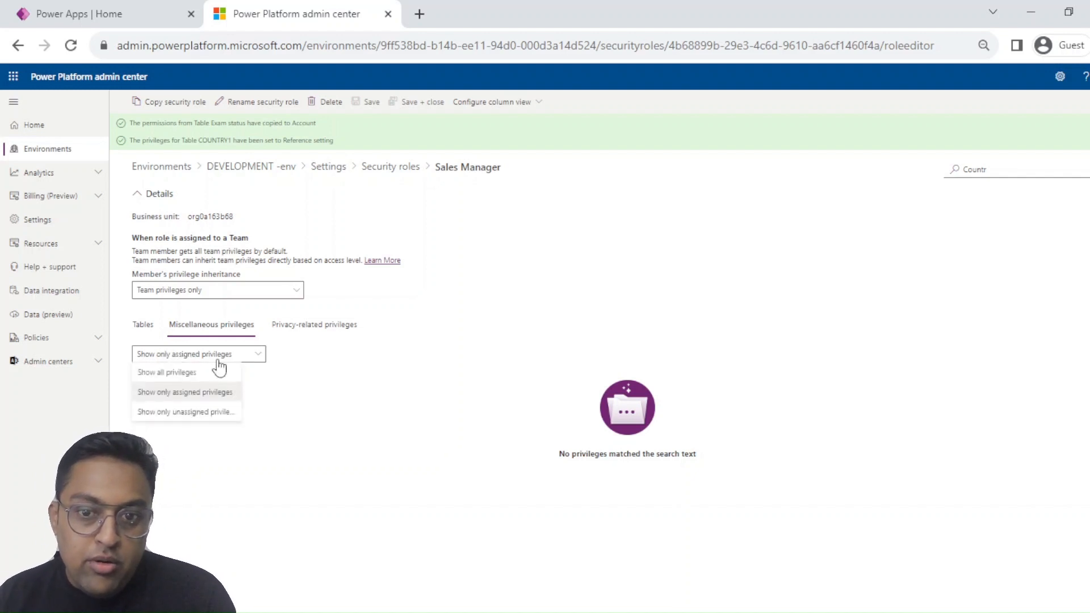
pyautogui.click(199, 412)
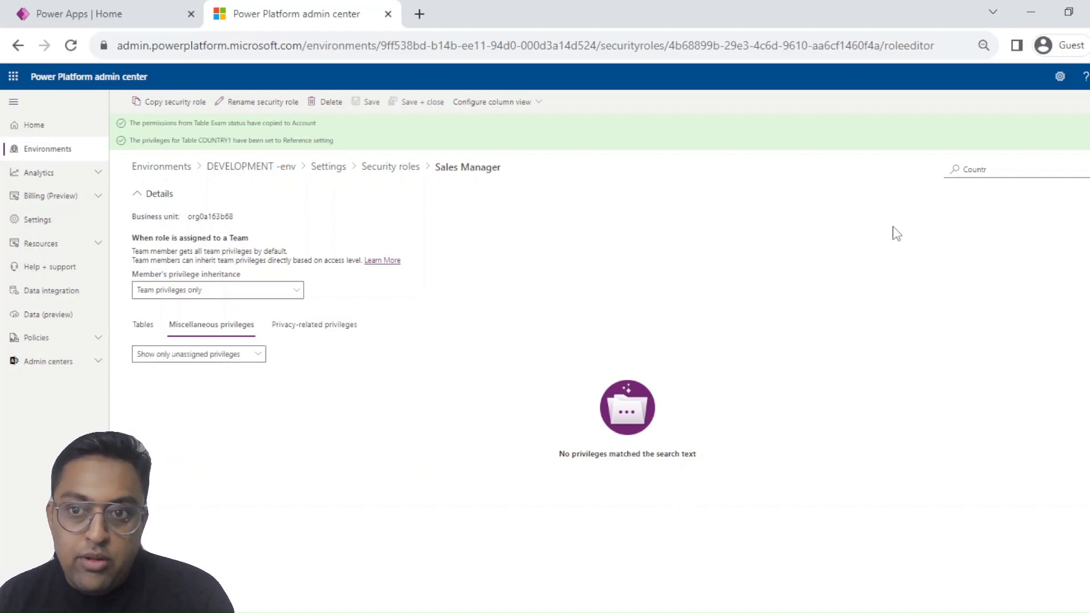
# Clear the search text and review the privilege levels offered for Act on Behalf of Another User
pyautogui.click(992, 171)
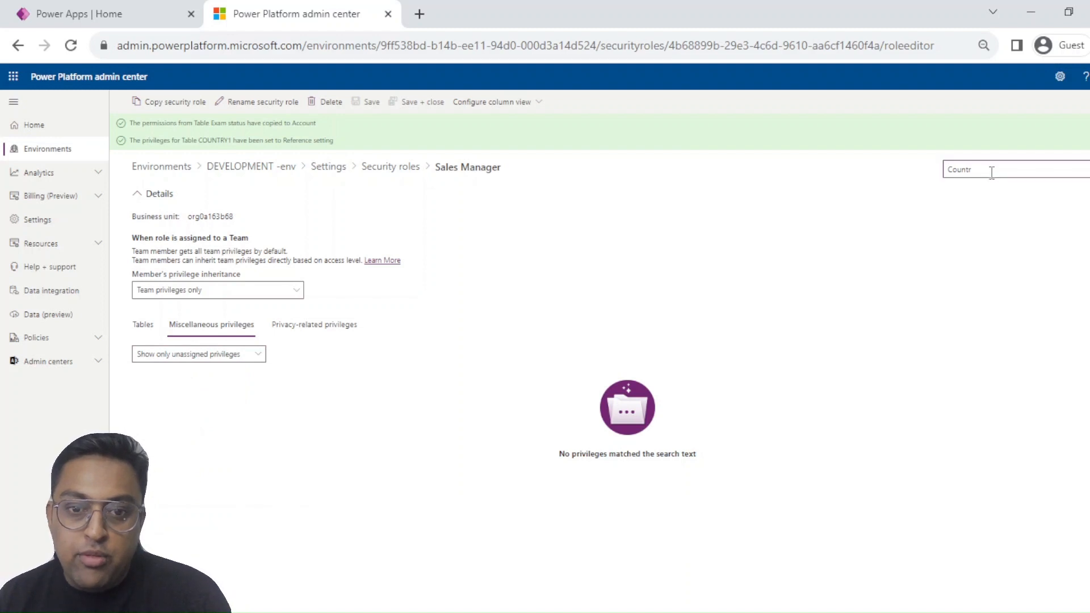
pyautogui.press('BackSpace')
pyautogui.press('BackSpace')
pyautogui.press('BackSpace')
pyautogui.press('BackSpace')
pyautogui.press('BackSpace')
pyautogui.press('BackSpace')
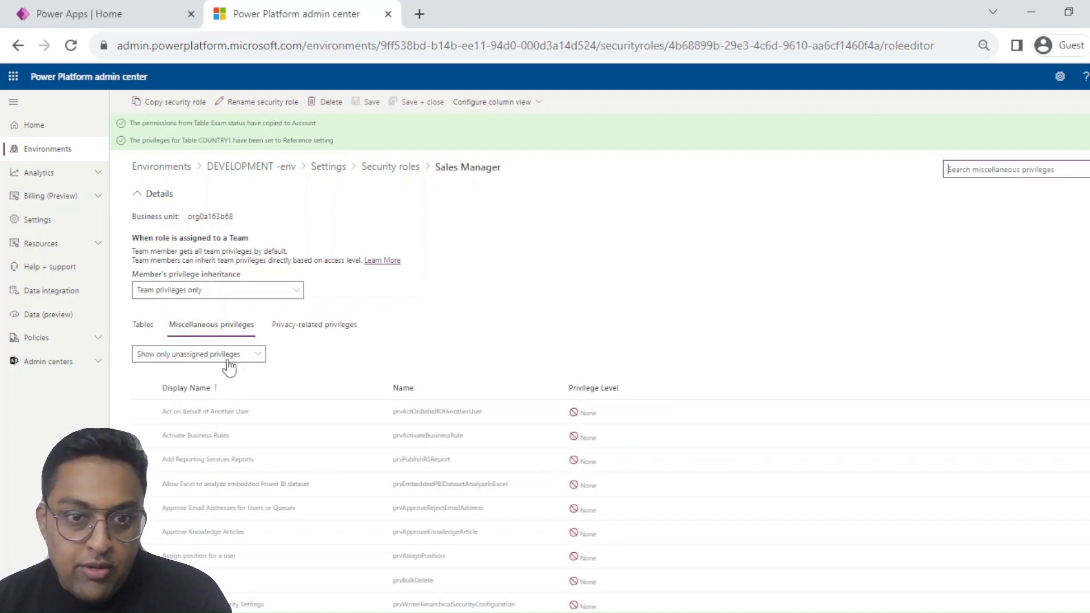
pyautogui.click(573, 414)
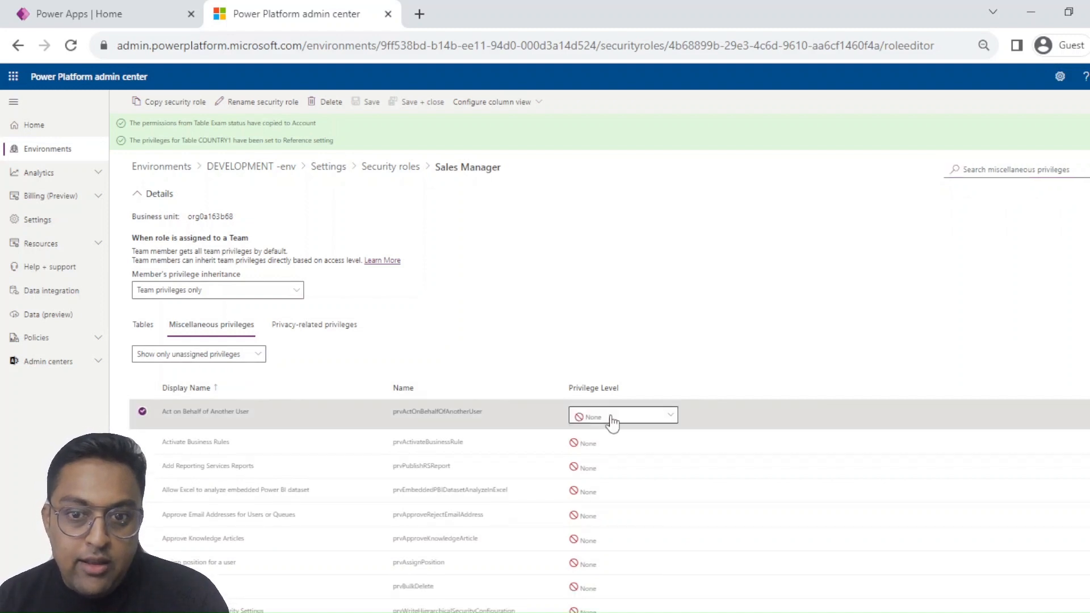
pyautogui.click(640, 421)
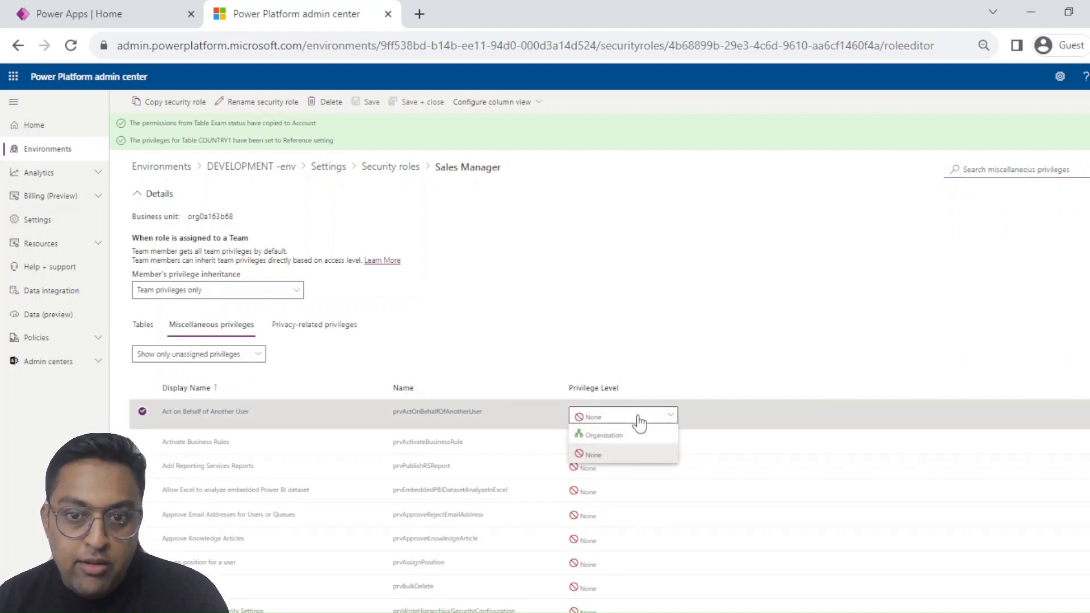
pyautogui.click(672, 315)
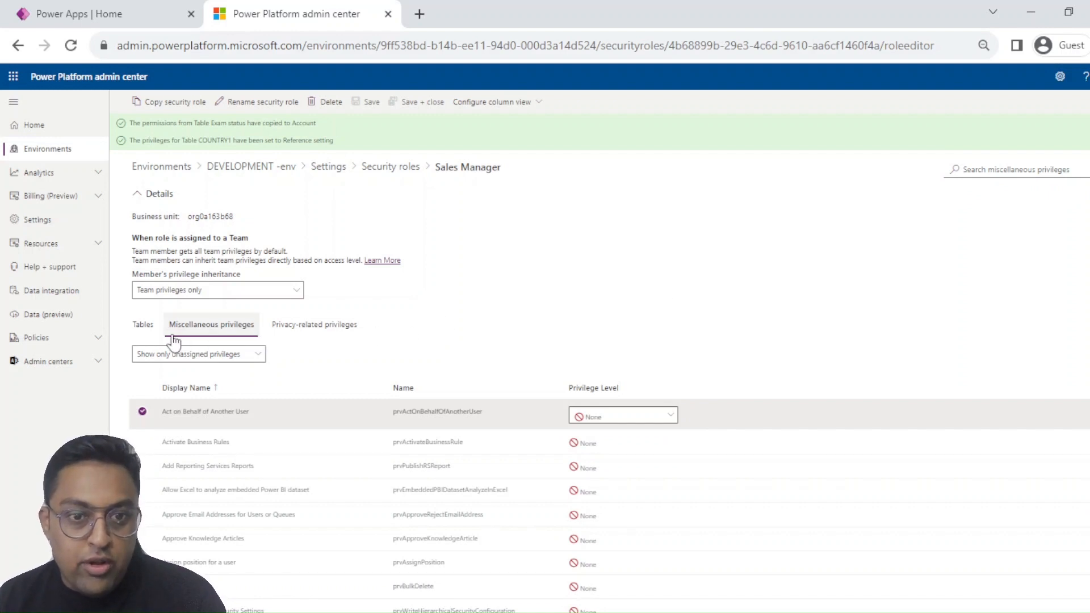
# Among the privacy-related privileges, try setting Document Generation's privilege level to None and restore it to Organization
pyautogui.click(317, 329)
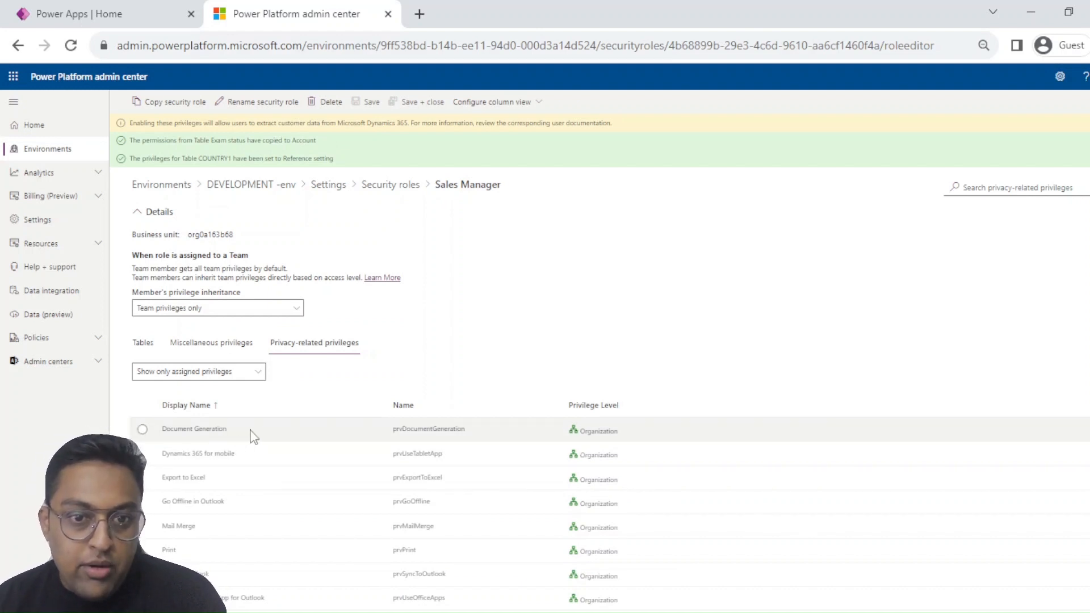
pyautogui.click(575, 431)
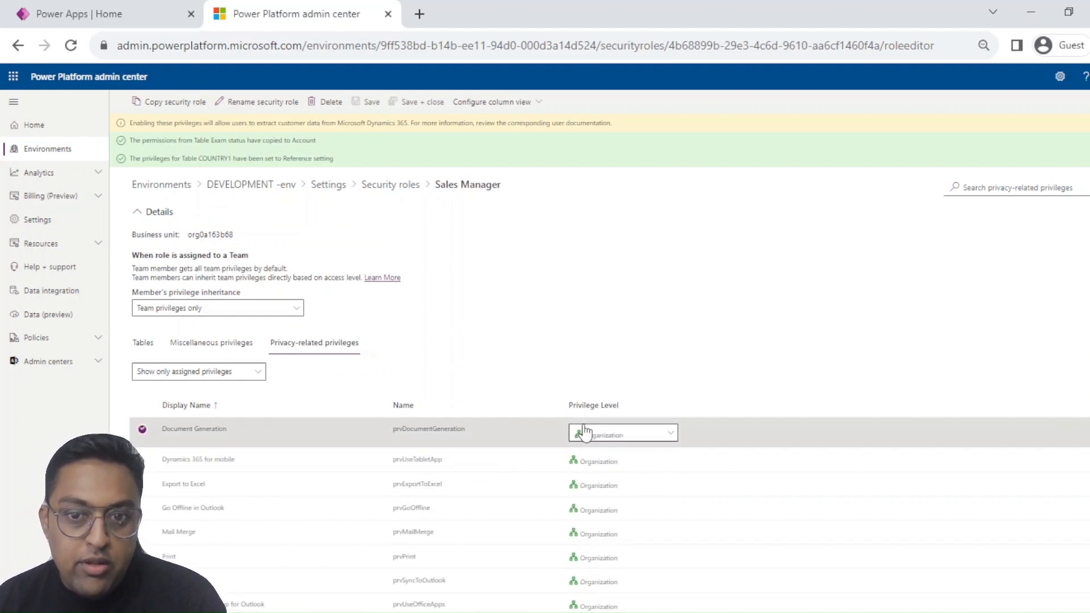
pyautogui.click(601, 434)
pyautogui.click(596, 460)
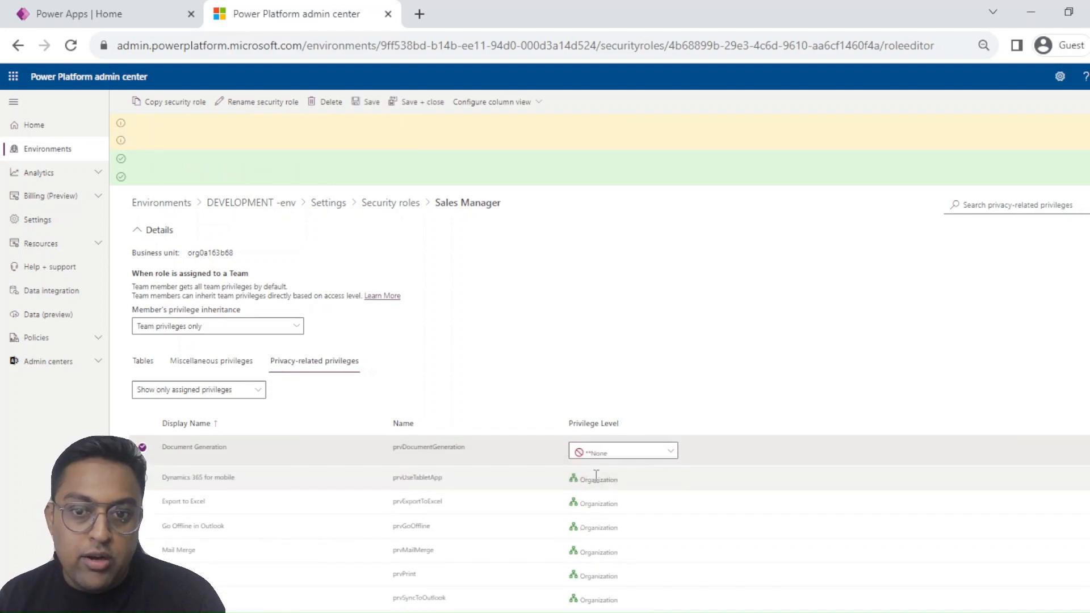
pyautogui.click(624, 452)
pyautogui.click(630, 468)
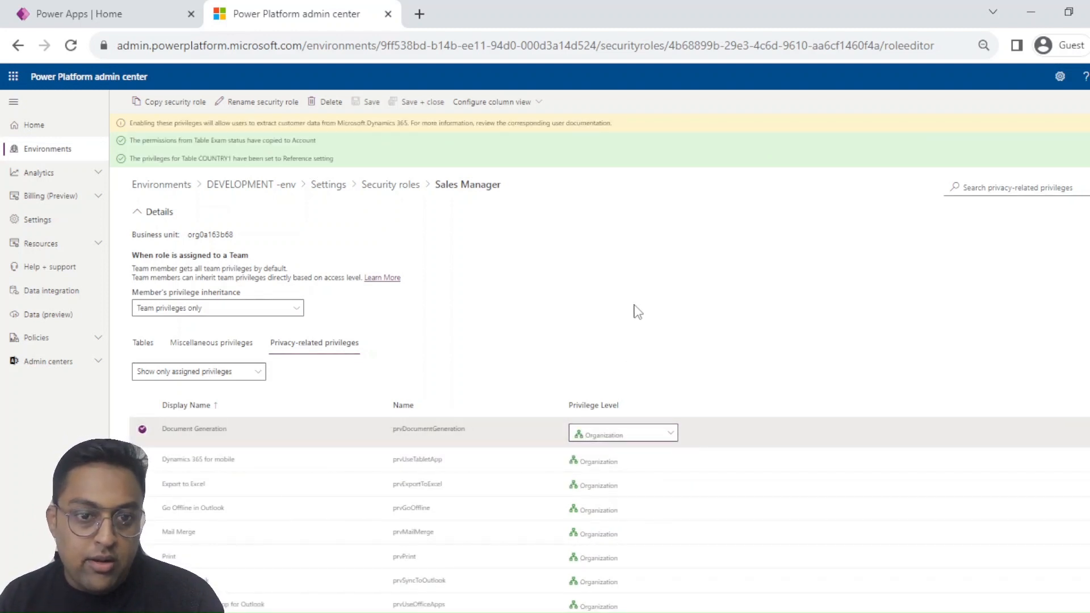
# Revisit the miscellaneous privileges and return to the role's table privileges
pyautogui.click(235, 342)
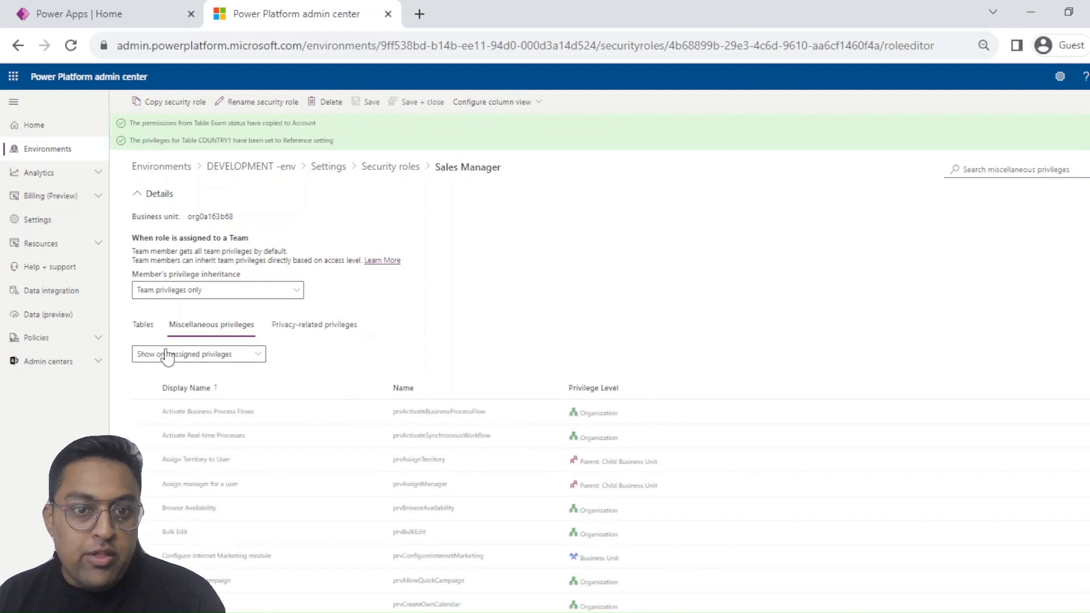
pyautogui.click(144, 325)
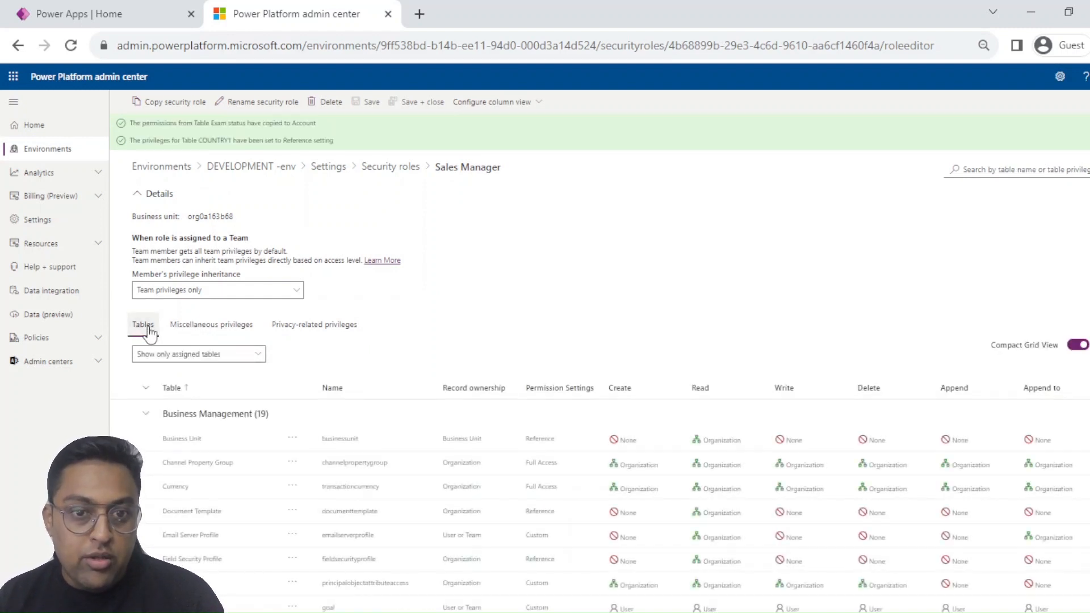